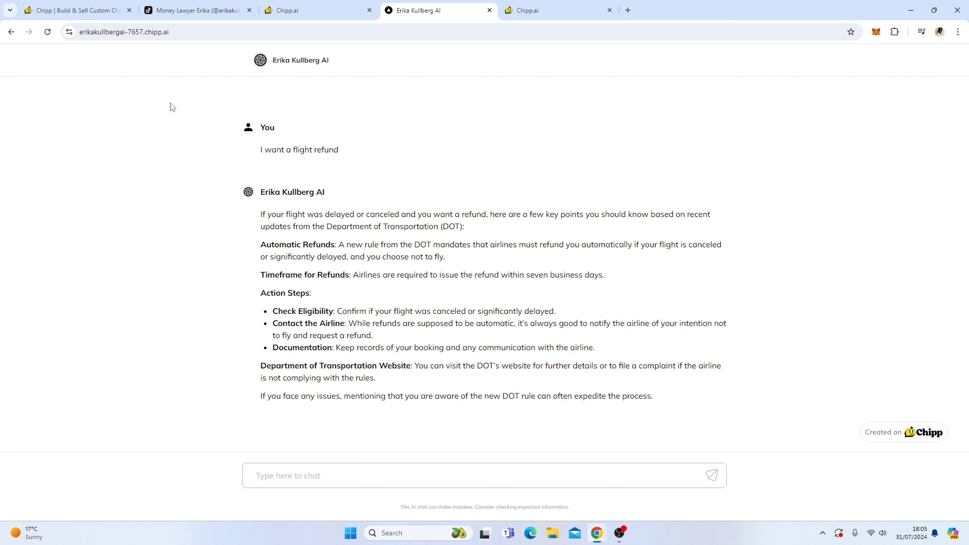
- Switch to the Erika Kullberg TikTok profile and look through its videos
{"action": "left_click", "coordinate": [223, 12]}
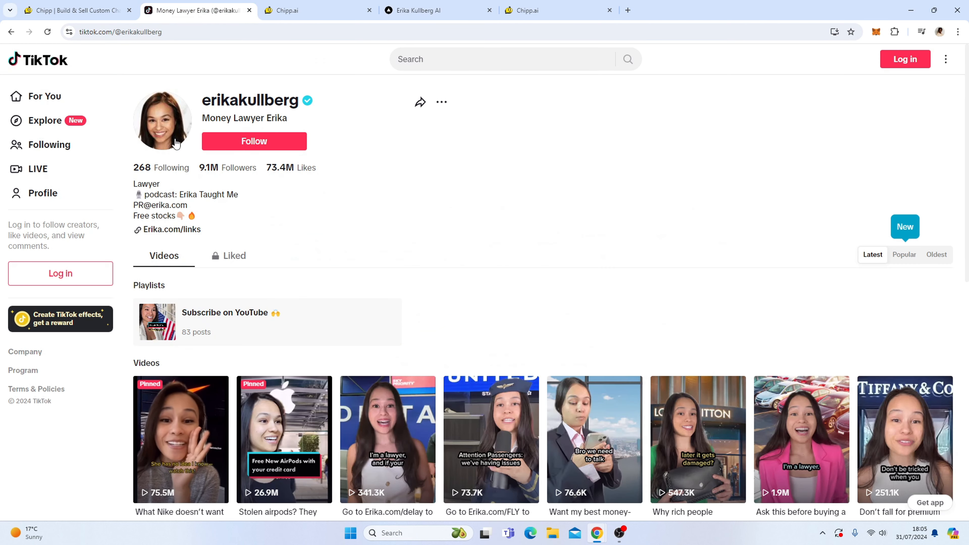
{"action": "scroll", "coordinate": [405, 221], "scroll_direction": "down", "scroll_amount": 1}
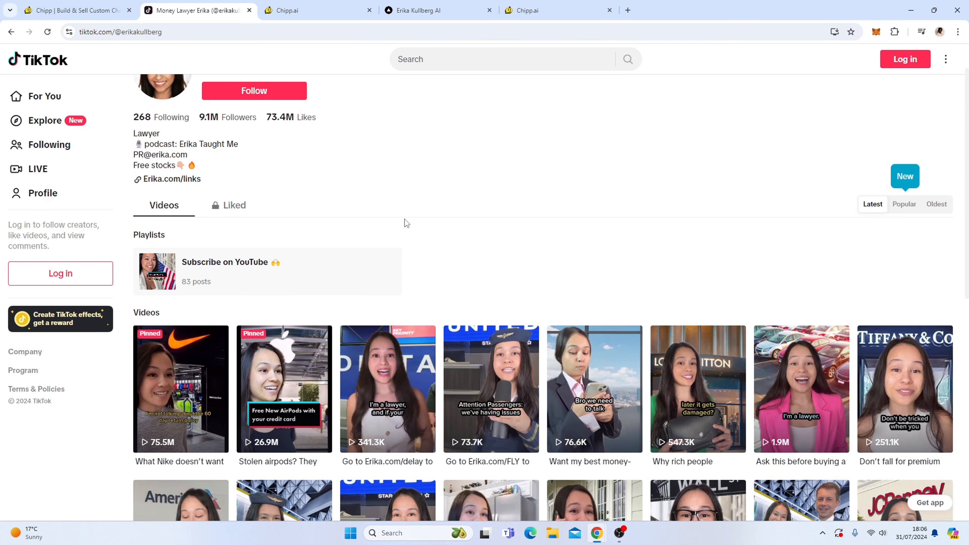
{"action": "scroll", "coordinate": [415, 197], "scroll_direction": "down", "scroll_amount": 4}
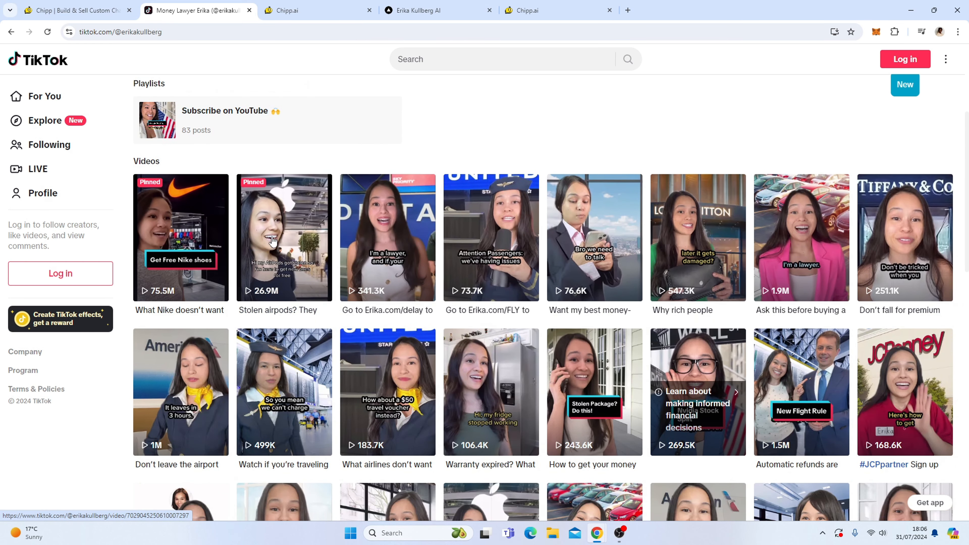
{"action": "scroll", "coordinate": [290, 229], "scroll_direction": "down", "scroll_amount": 1}
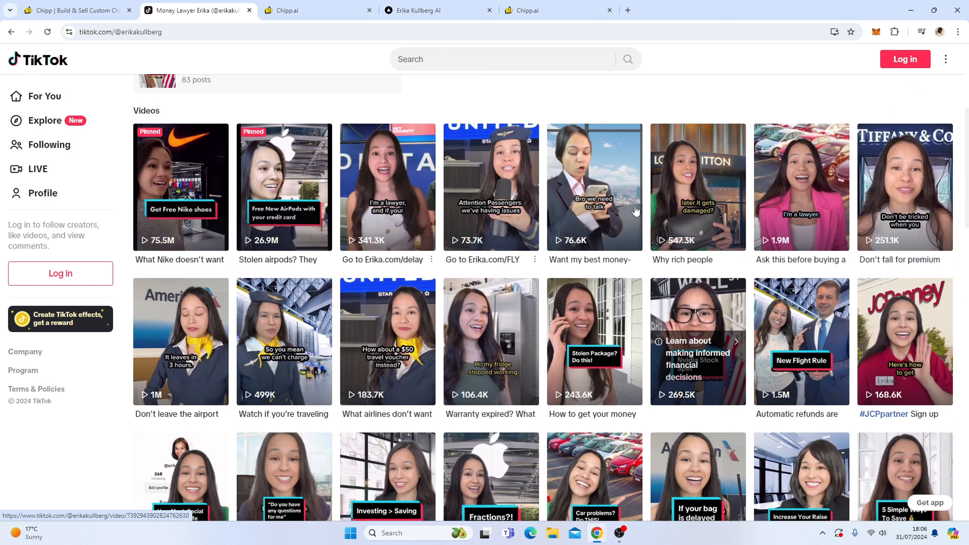
{"action": "scroll", "coordinate": [563, 243], "scroll_direction": "down", "scroll_amount": 1}
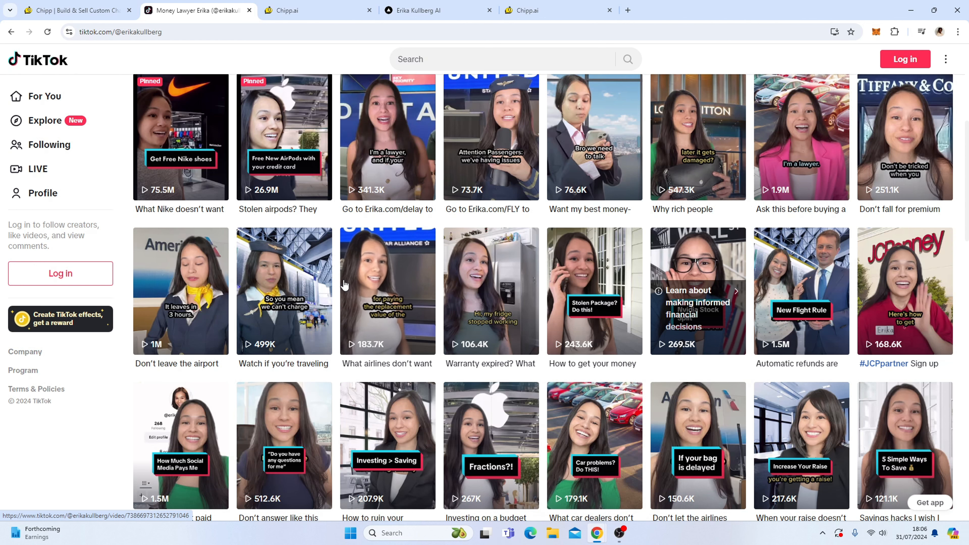
{"action": "scroll", "coordinate": [323, 233], "scroll_direction": "up", "scroll_amount": 3}
{"action": "scroll", "coordinate": [322, 234], "scroll_direction": "up", "scroll_amount": 4}
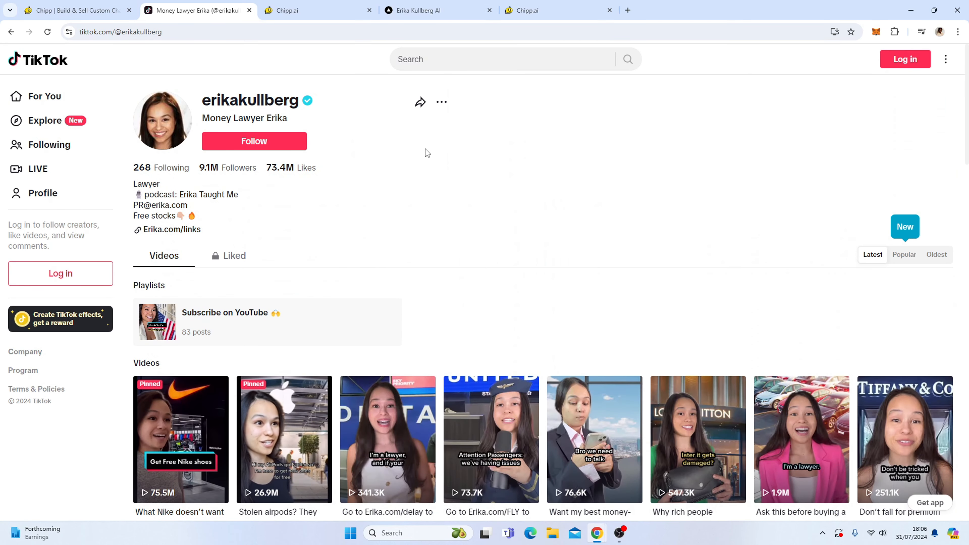
- Switch to the Chipp builder page of the Erika Kullberg AI app and read its preview reply about flight refunds
{"action": "left_click", "coordinate": [94, 12]}
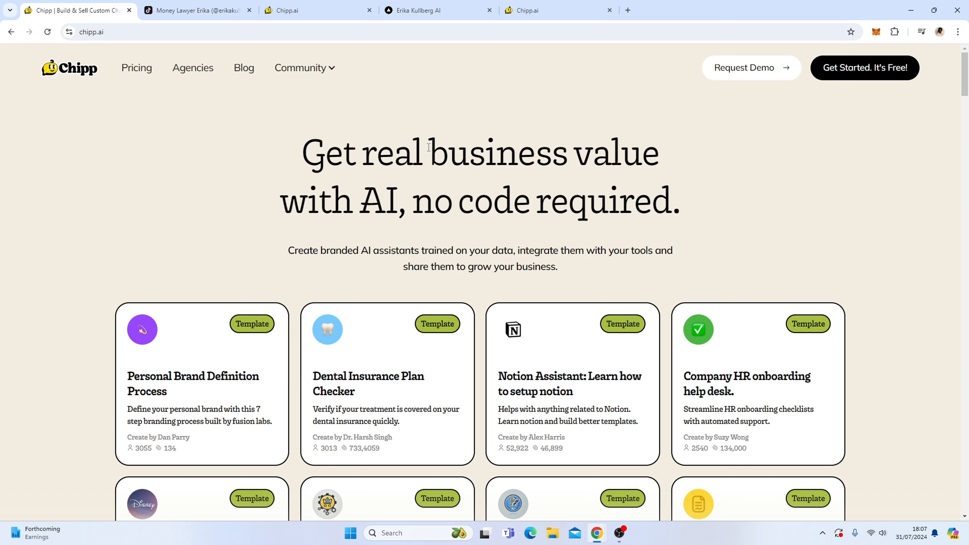
{"action": "left_click", "coordinate": [324, 10]}
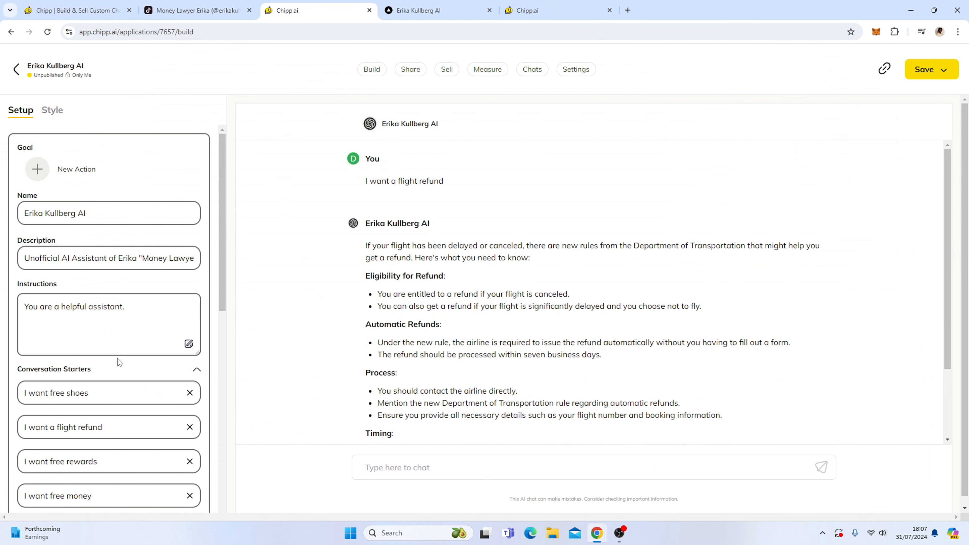
{"action": "scroll", "coordinate": [449, 207], "scroll_direction": "down", "scroll_amount": 2}
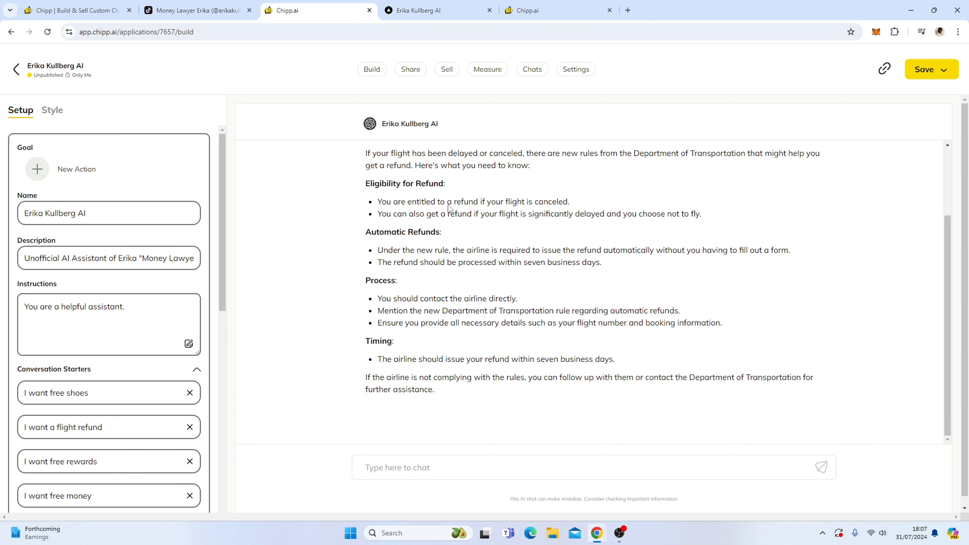
{"action": "scroll", "coordinate": [448, 208], "scroll_direction": "up", "scroll_amount": 1}
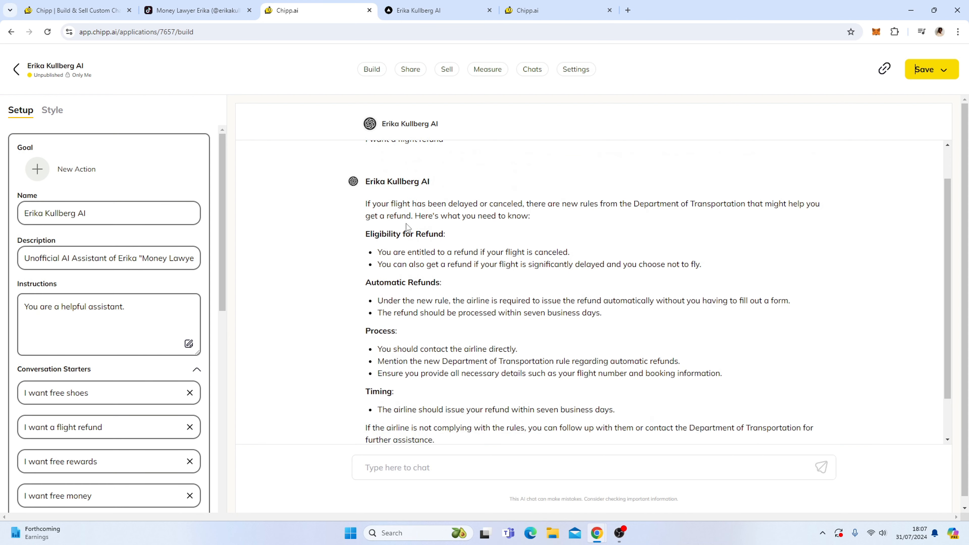
{"action": "scroll", "coordinate": [367, 225], "scroll_direction": "down", "scroll_amount": 3}
{"action": "scroll", "coordinate": [331, 207], "scroll_direction": "up", "scroll_amount": 5}
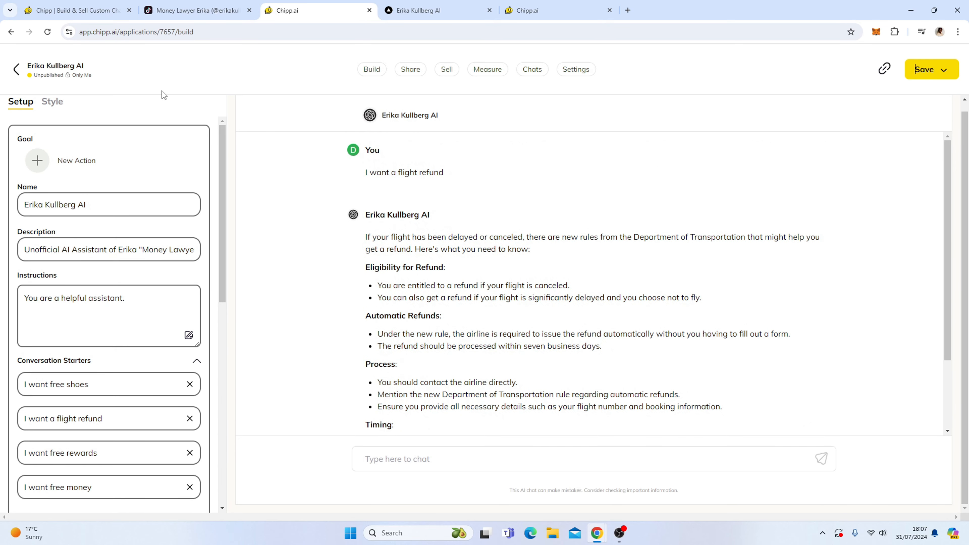
- Review the Erika Kullberg AI setup, from name, description and instructions through conversation starters and capabilities to the TikTok knowledge sources
{"action": "left_click", "coordinate": [125, 205]}
{"action": "left_click", "coordinate": [142, 249]}
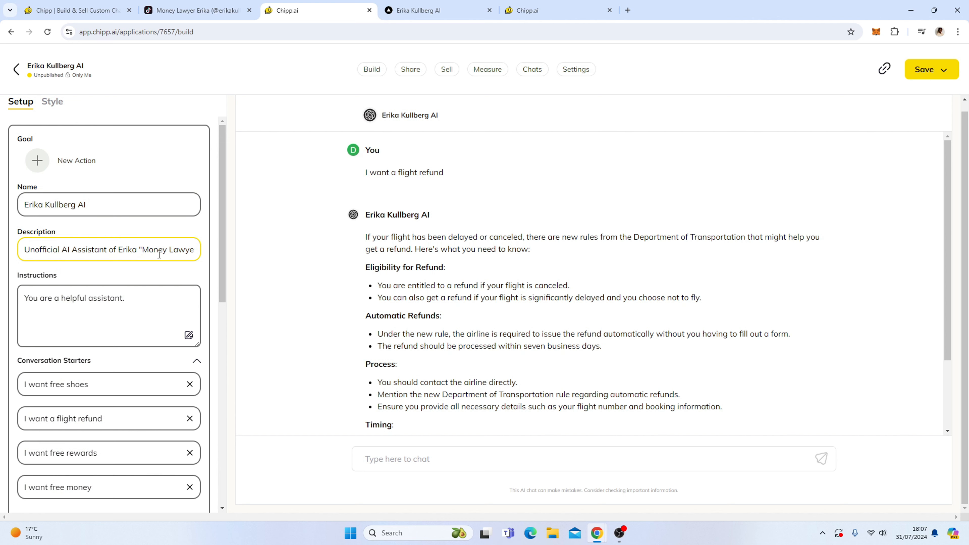
{"action": "scroll", "coordinate": [159, 255], "scroll_direction": "down", "scroll_amount": 1}
{"action": "left_click", "coordinate": [143, 251]}
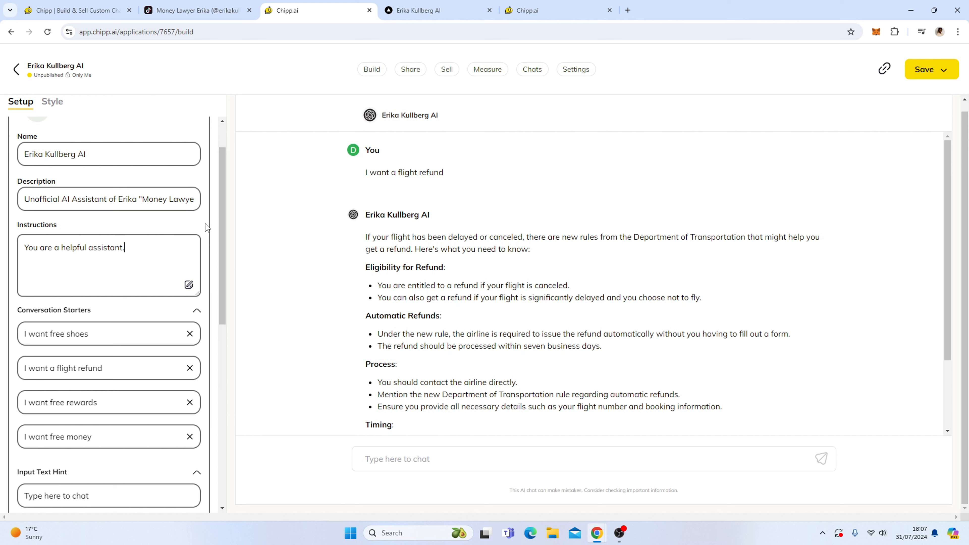
{"action": "scroll", "coordinate": [206, 225], "scroll_direction": "down", "scroll_amount": 3}
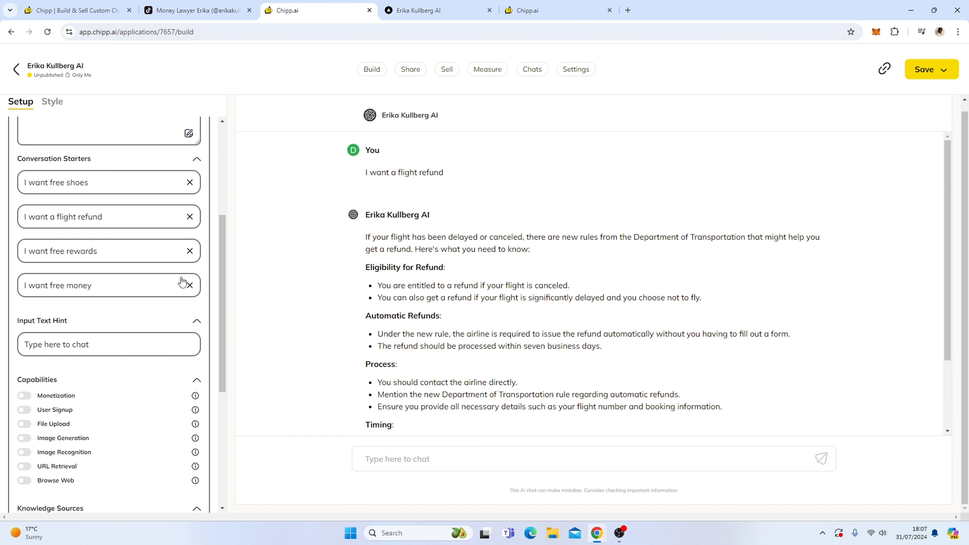
{"action": "scroll", "coordinate": [214, 267], "scroll_direction": "down", "scroll_amount": 5}
{"action": "scroll", "coordinate": [214, 266], "scroll_direction": "down", "scroll_amount": 1}
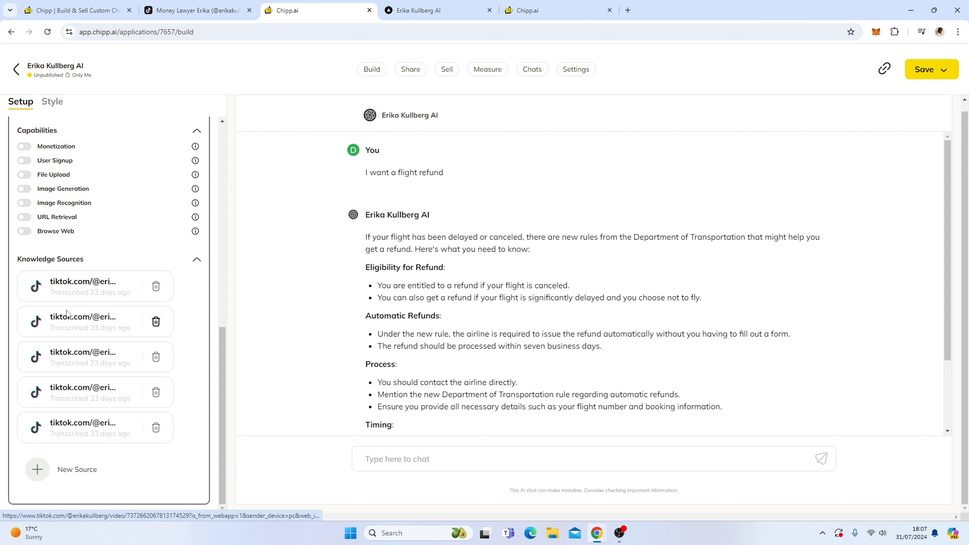
{"action": "scroll", "coordinate": [102, 310], "scroll_direction": "up", "scroll_amount": 8}
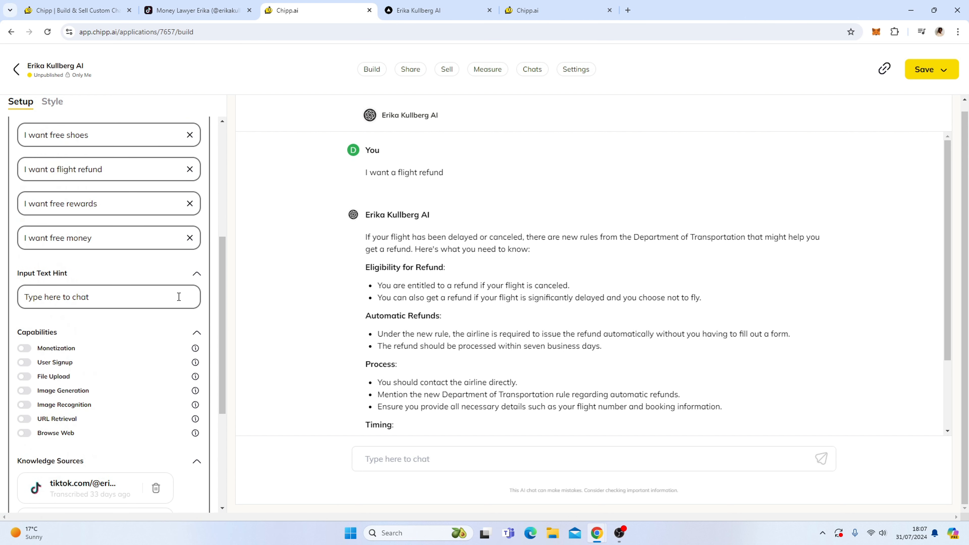
{"action": "scroll", "coordinate": [187, 302], "scroll_direction": "up", "scroll_amount": 4}
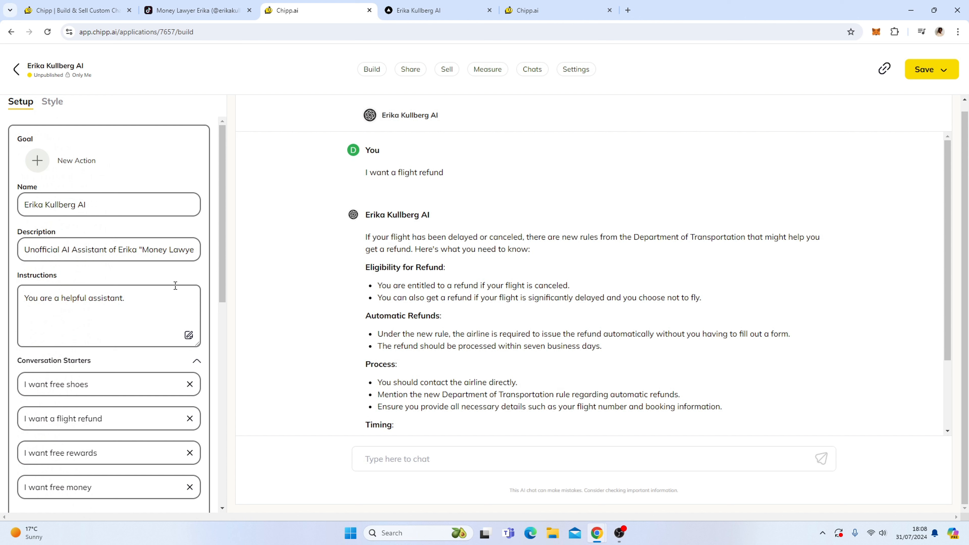
{"action": "scroll", "coordinate": [136, 327], "scroll_direction": "down", "scroll_amount": 10}
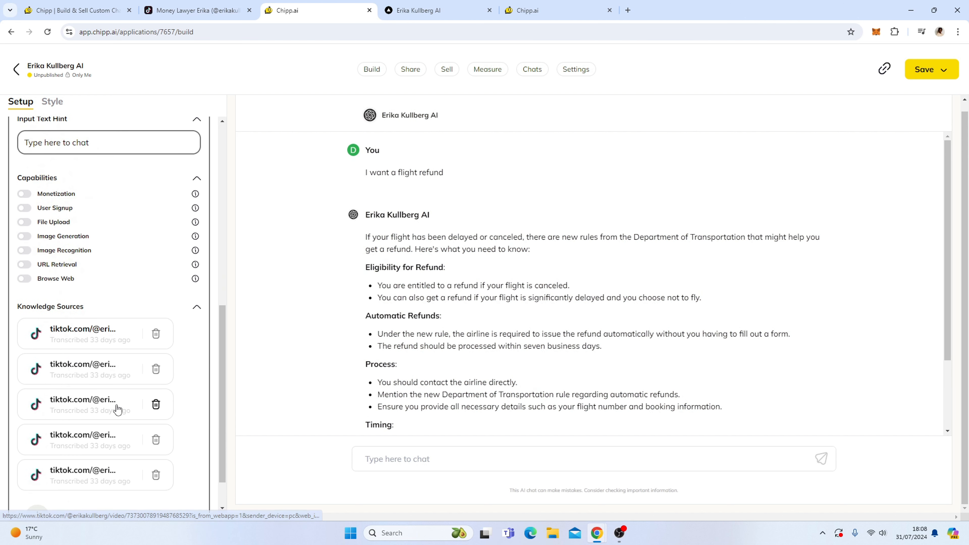
{"action": "scroll", "coordinate": [118, 406], "scroll_direction": "down", "scroll_amount": 1}
{"action": "scroll", "coordinate": [119, 397], "scroll_direction": "up", "scroll_amount": 7}
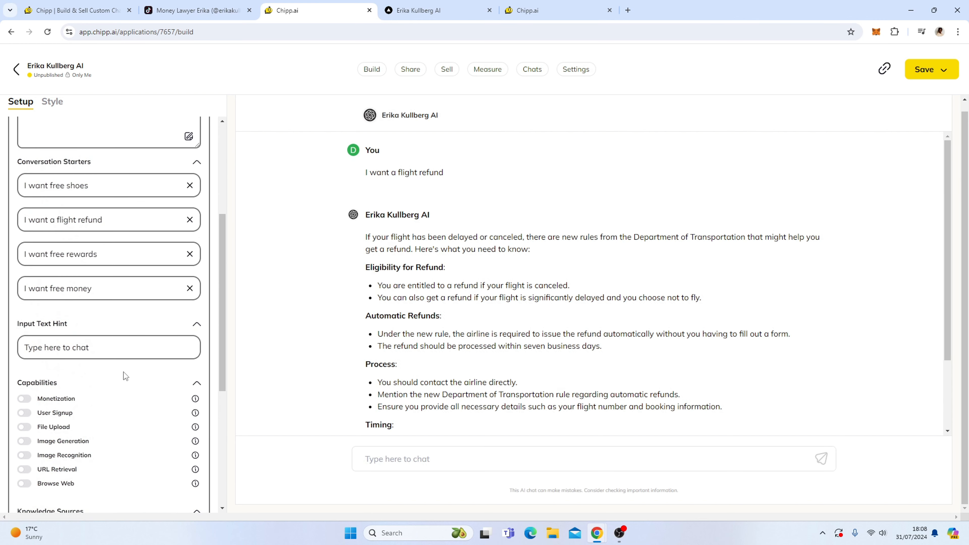
{"action": "scroll", "coordinate": [183, 223], "scroll_direction": "up", "scroll_amount": 5}
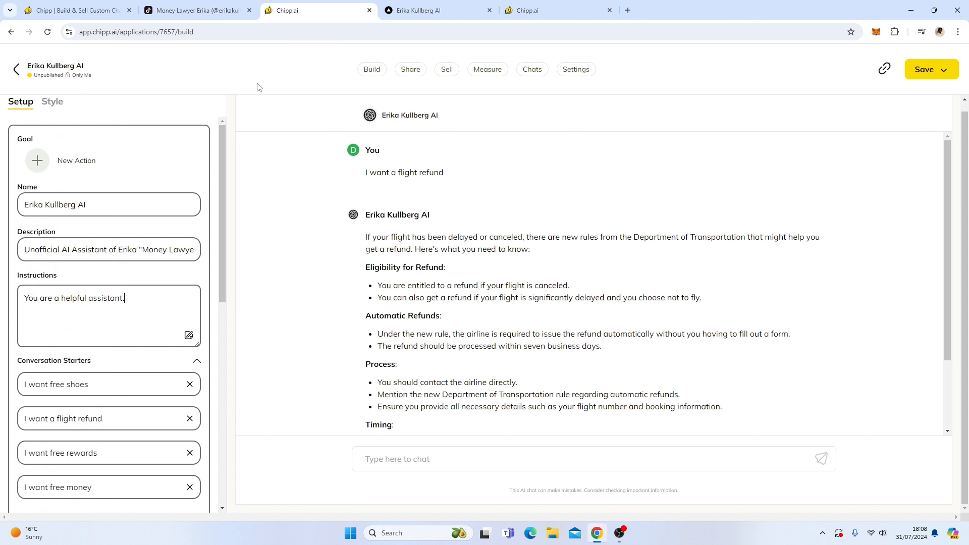
- Switch to the Chipp applications overview, place its browser tab beside the existing builder tab, and create a new application
{"action": "left_click", "coordinate": [534, 13]}
{"action": "left_click_drag", "start_coordinate": [533, 13], "coordinate": [448, 18]}
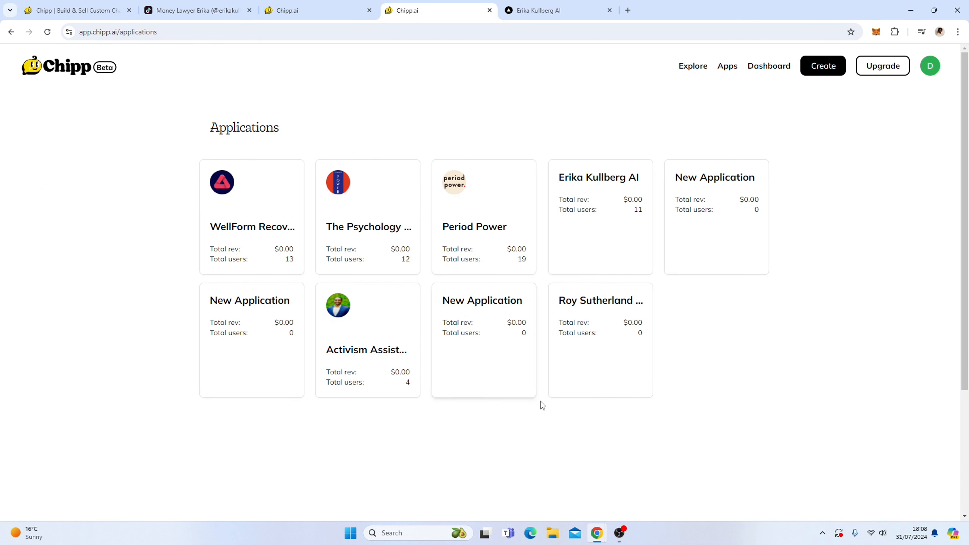
{"action": "left_click", "coordinate": [824, 68]}
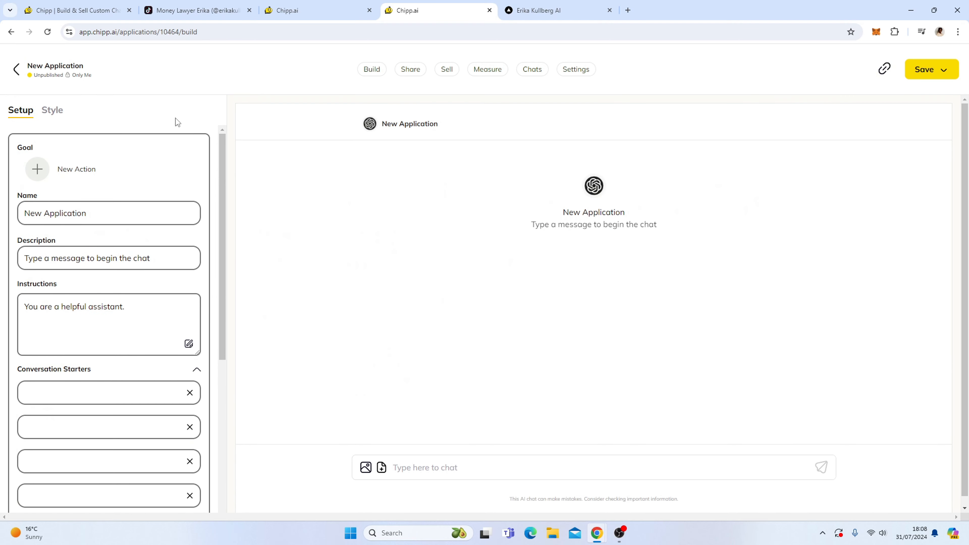
- Replace the new application's default name with "Erika Flight Assistant"
{"action": "left_click_drag", "start_coordinate": [134, 216], "coordinate": [26, 213]}
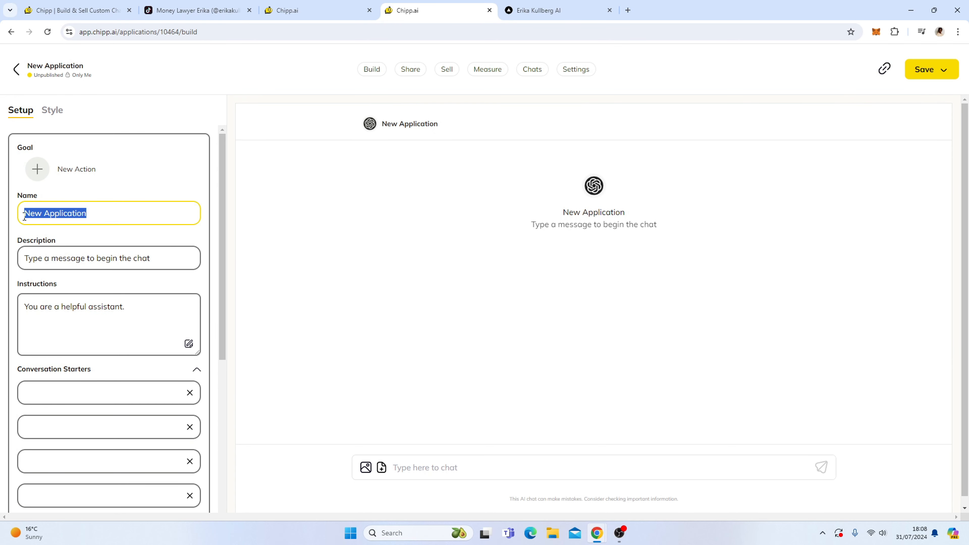
{"action": "type", "text": "Erai"}
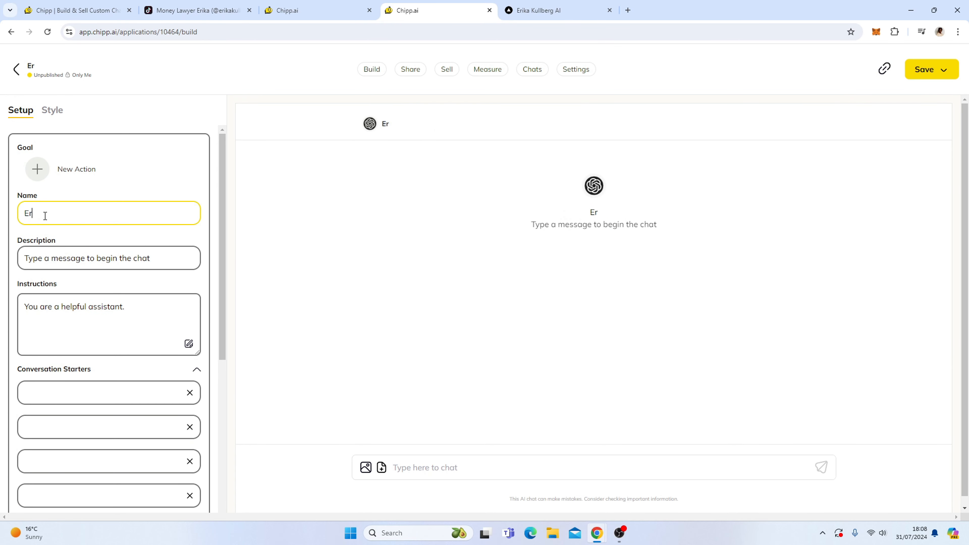
{"action": "key", "text": "BackSpace"}
{"action": "key", "text": "BackSpace"}
{"action": "type", "text": "ika Kullb"}
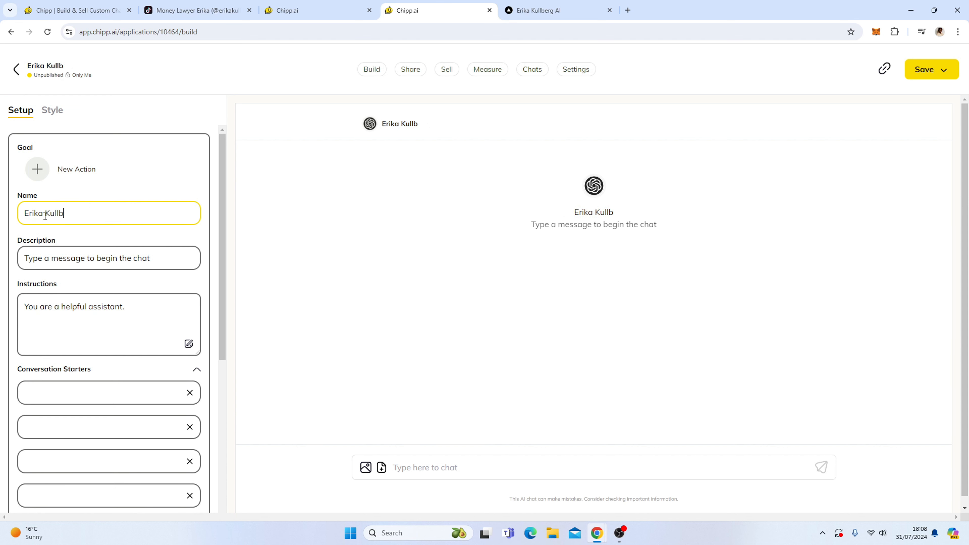
{"action": "type", "text": "erg Flight "}
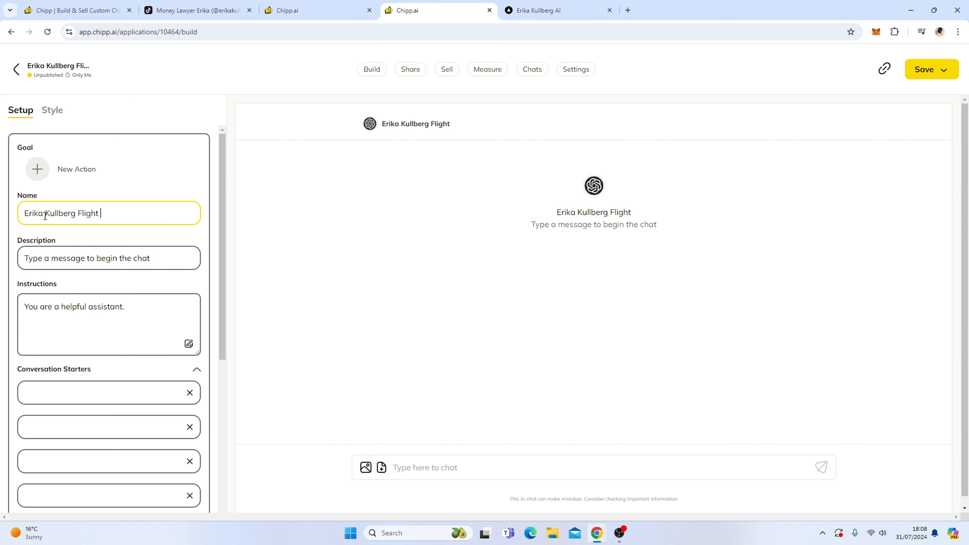
{"action": "type", "text": "Assistat"}
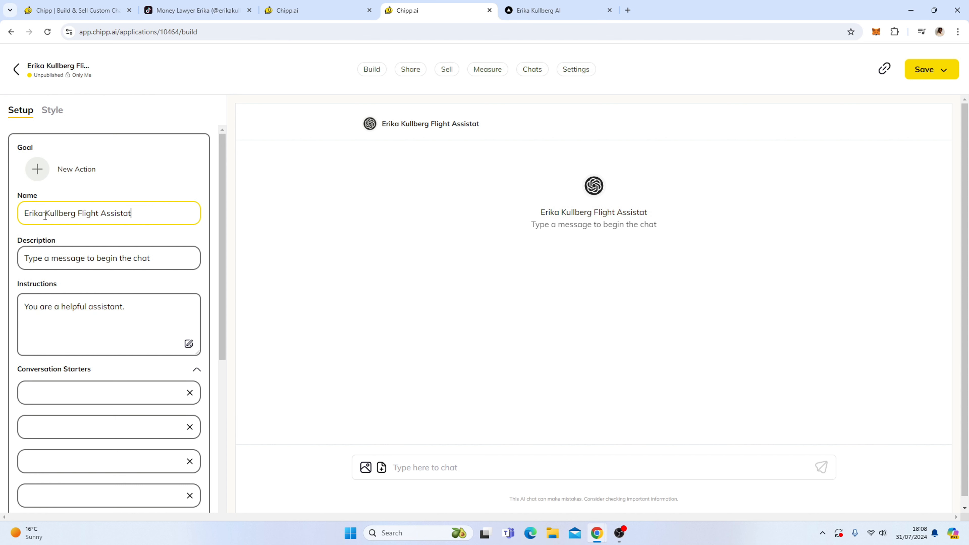
{"action": "left_click_drag", "start_coordinate": [170, 263], "coordinate": [26, 251]}
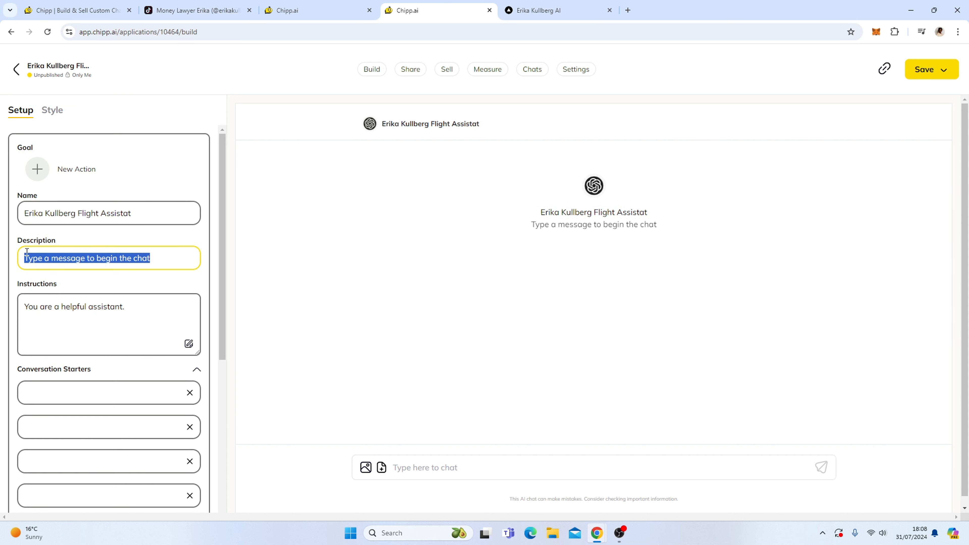
{"action": "left_click", "coordinate": [129, 214]}
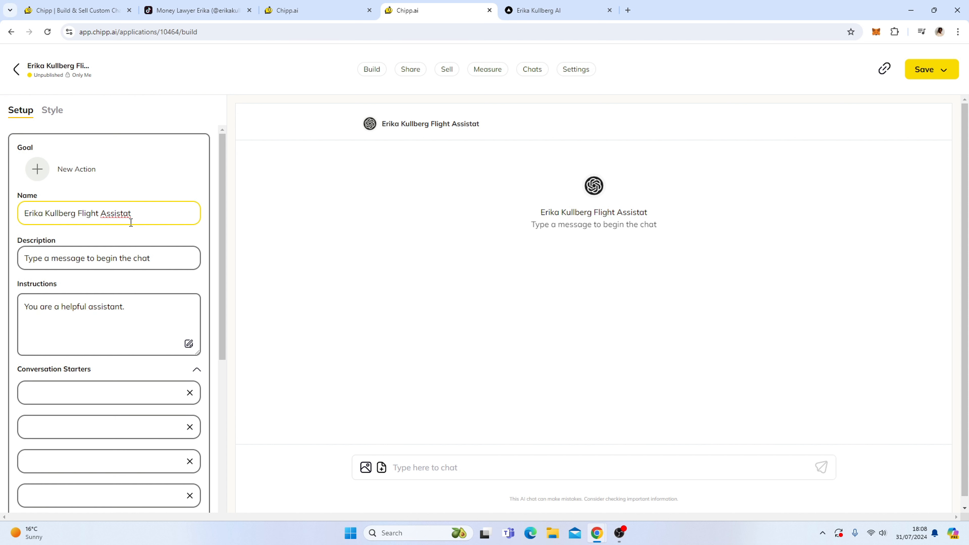
{"action": "key", "text": "BackSpace"}
{"action": "type", "text": "n"}
{"action": "left_click_drag", "start_coordinate": [78, 212], "coordinate": [45, 213]}
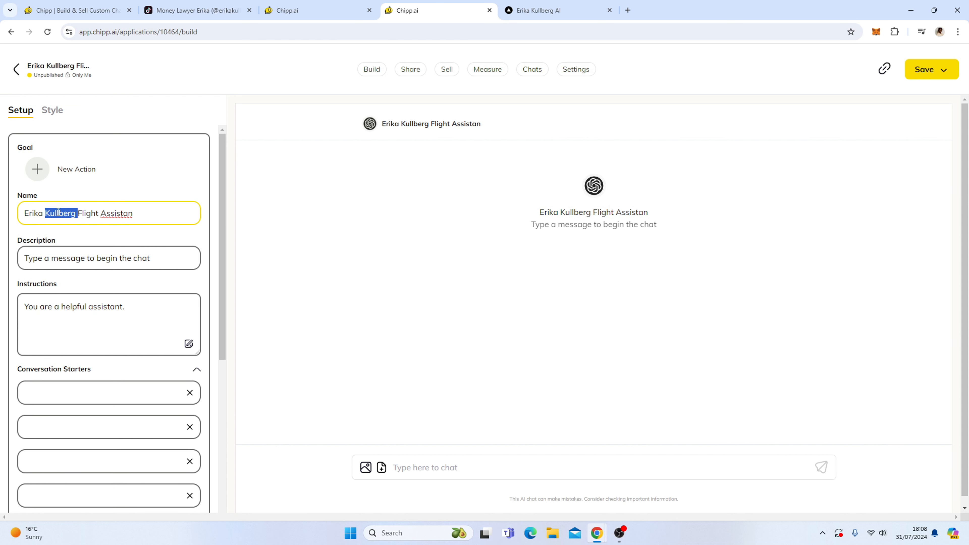
{"action": "key", "text": "BackSpace"}
{"action": "type", "text": "t"}
- Replace the default description with the opening words "Get helpful advice on"
{"action": "left_click_drag", "start_coordinate": [179, 257], "coordinate": [5, 250]}
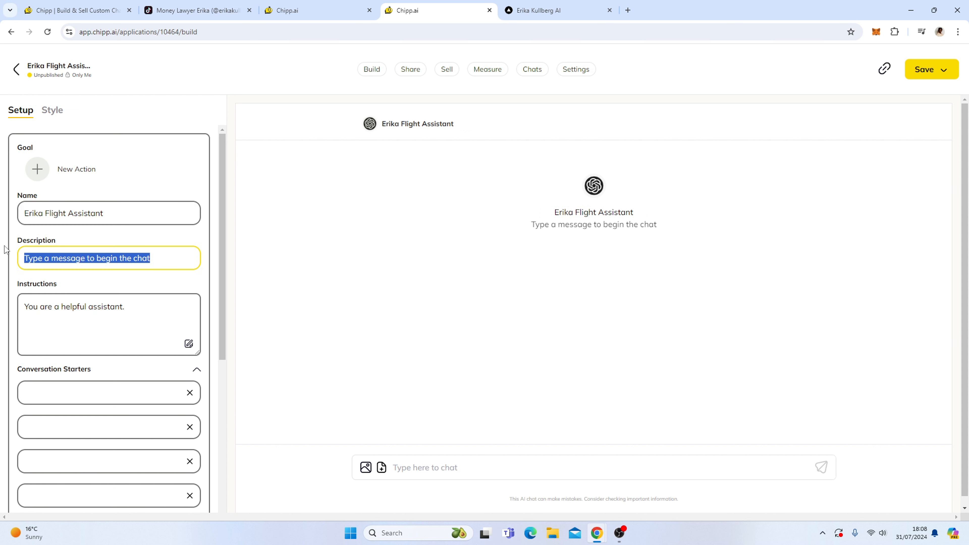
{"action": "type", "text": "Get h"}
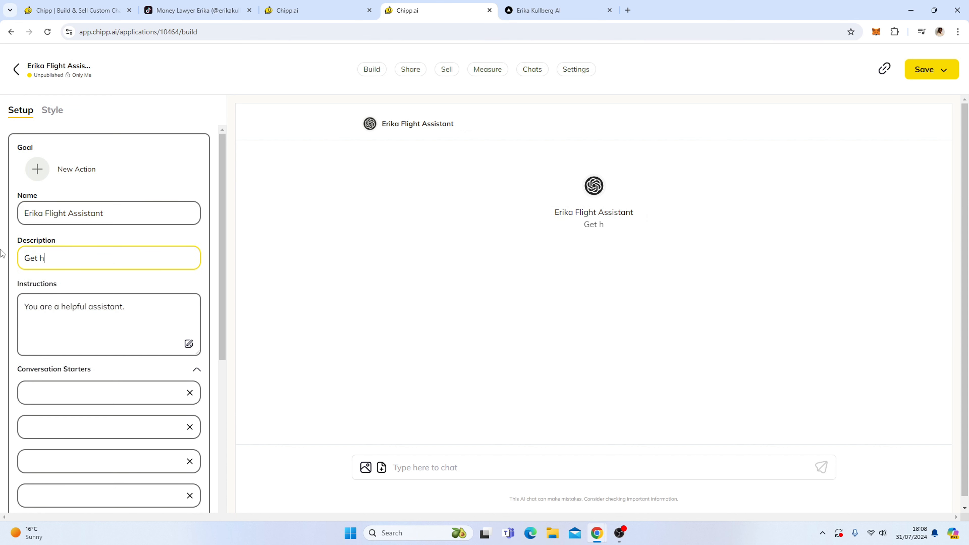
{"action": "type", "text": "elpful advice on "}
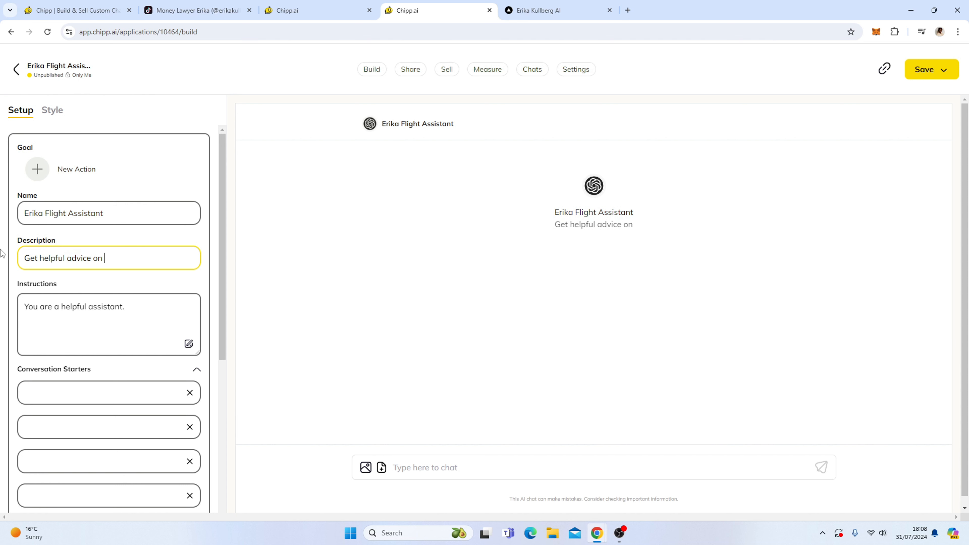
{"action": "type", "text": "flight"}
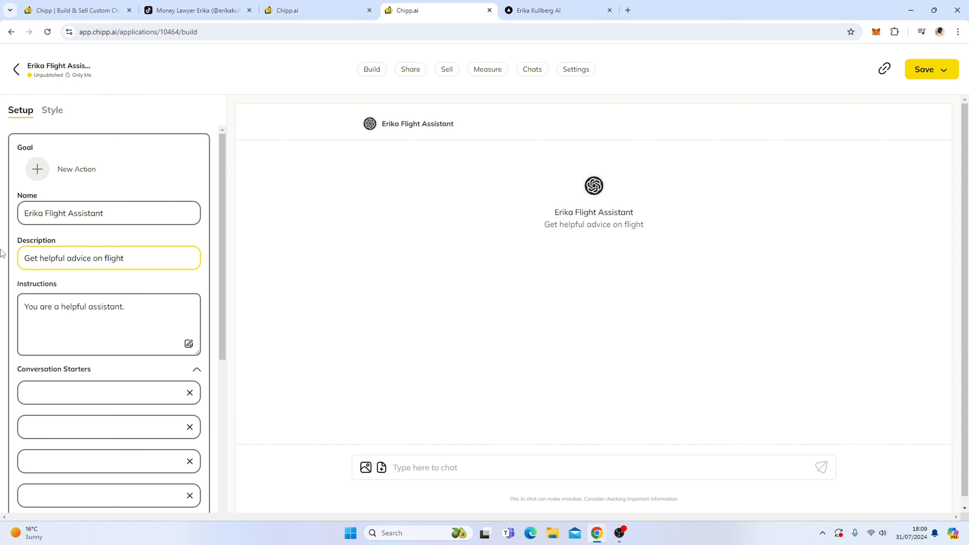
{"action": "key", "text": "BackSpace"}
{"action": "key", "text": "BackSpace"}
{"action": "key", "text": "BackSpace"}
{"action": "key", "text": "BackSpace"}
{"action": "key", "text": "BackSpace"}
{"action": "key", "text": "BackSpace"}
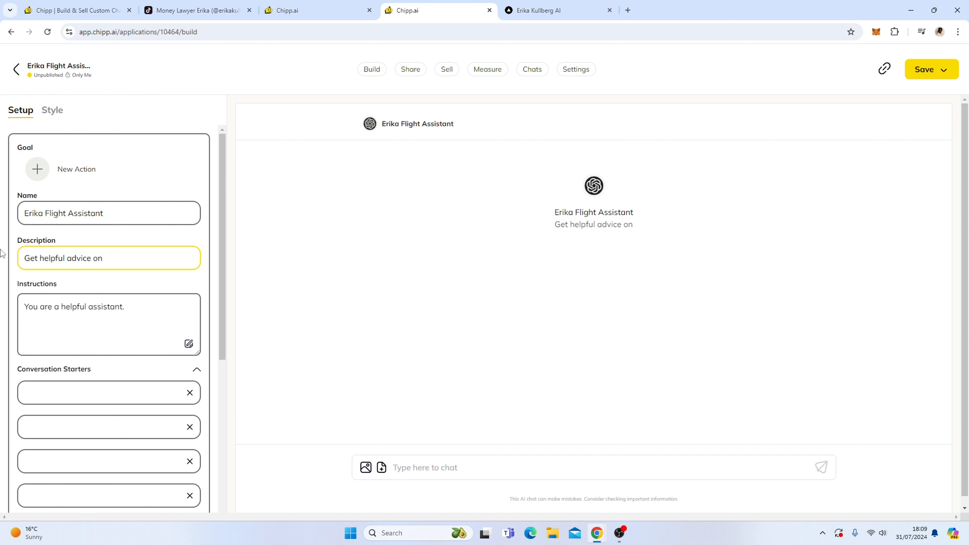
{"action": "type", "text": "cancell"}
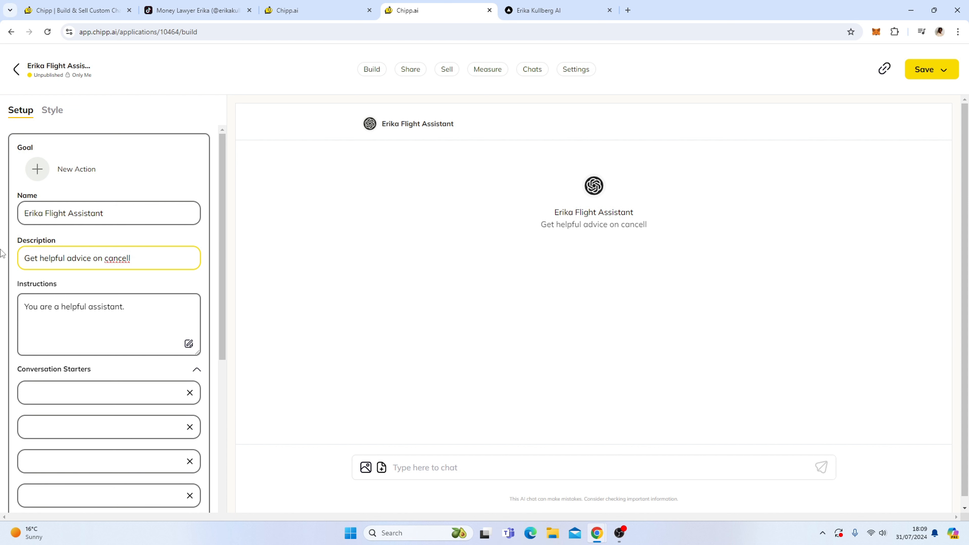
{"action": "key", "text": "BackSpace"}
{"action": "key", "text": "BackSpace"}
{"action": "key", "text": "BackSpace"}
{"action": "key", "text": "BackSpace"}
{"action": "key", "text": "BackSpace"}
{"action": "key", "text": "BackSpace"}
{"action": "key", "text": "BackSpace"}
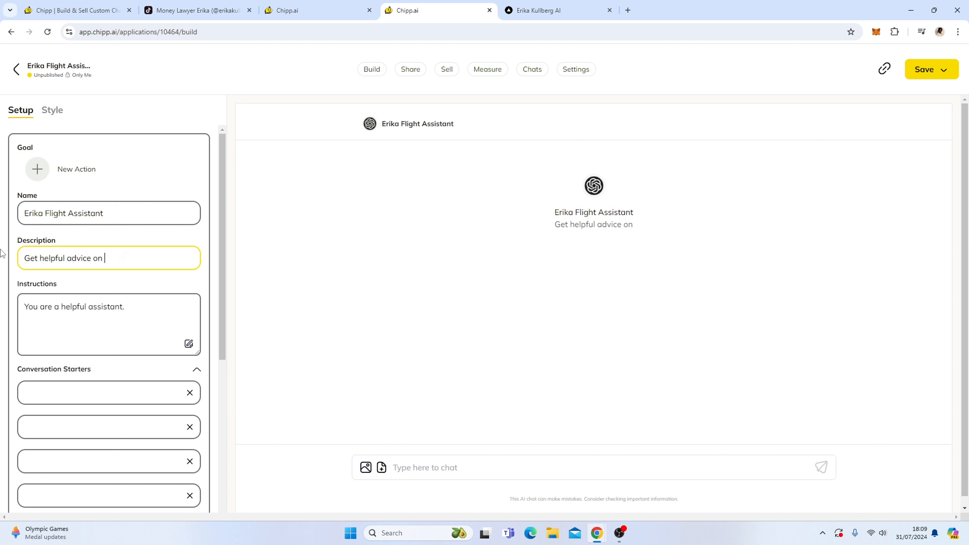
- Complete the description by adding "airlines and flights" after the existing words
{"action": "type", "text": "airlines and "}
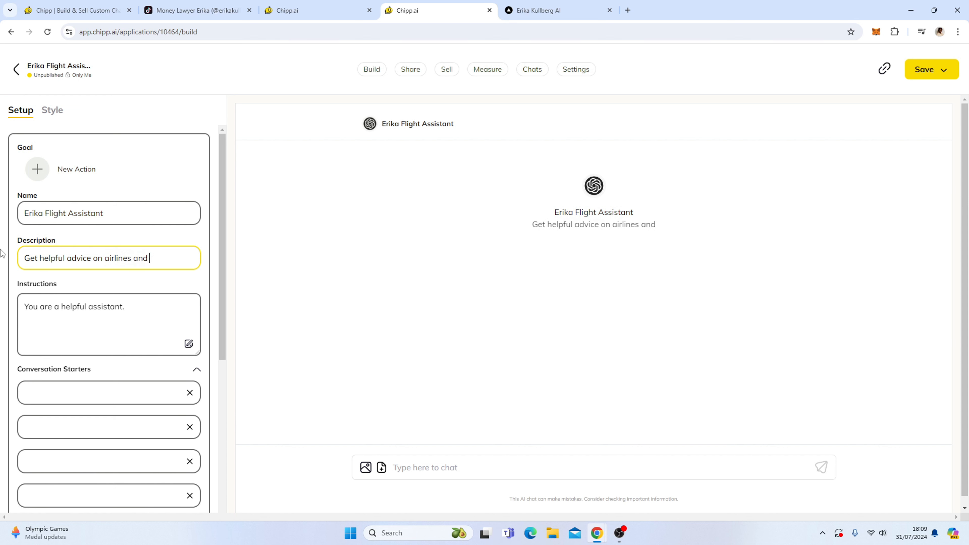
{"action": "type", "text": "flights"}
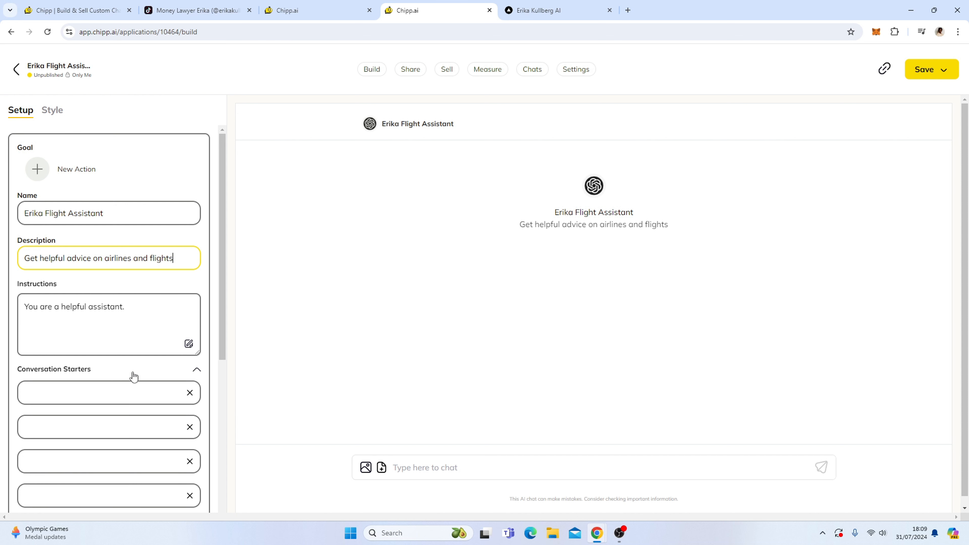
- Fill the first two conversation starters with "I want a refund" and "My flight was cancelled"
{"action": "scroll", "coordinate": [208, 257], "scroll_direction": "down", "scroll_amount": 1}
{"action": "left_click", "coordinate": [207, 257]}
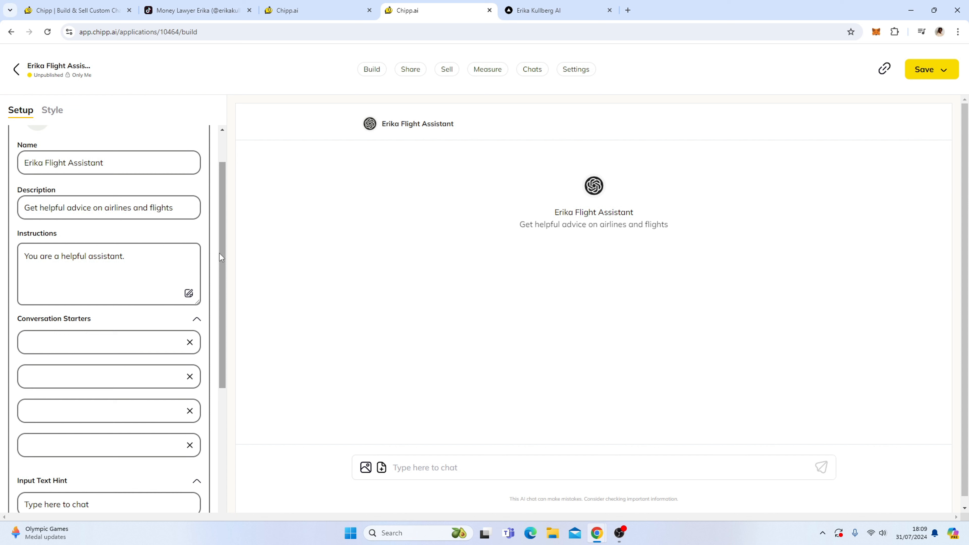
{"action": "mouse_move", "coordinate": [224, 257]}
{"action": "left_mouse_down"}
{"action": "mouse_move", "coordinate": [228, 314]}
{"action": "mouse_move", "coordinate": [224, 267]}
{"action": "left_mouse_up"}
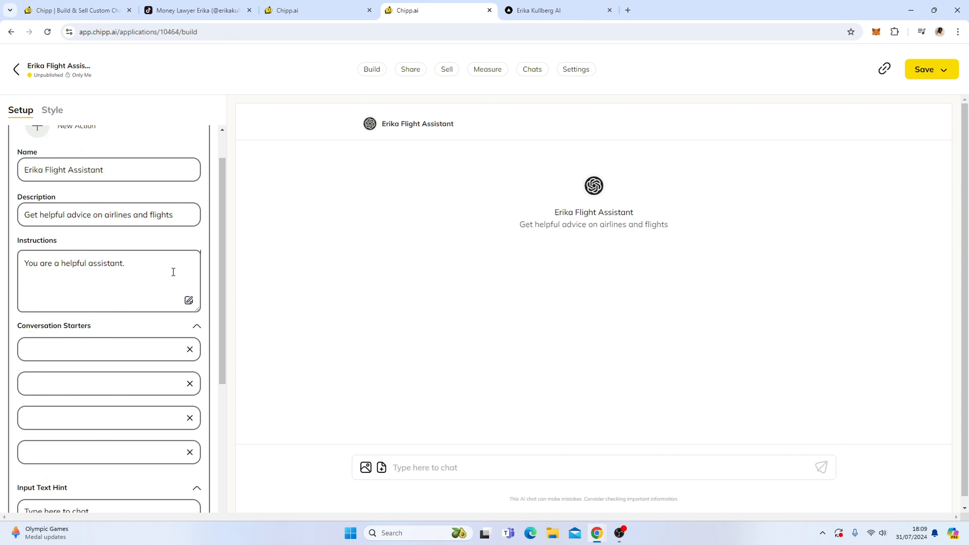
{"action": "left_click", "coordinate": [76, 342]}
{"action": "type", "text": "I"}
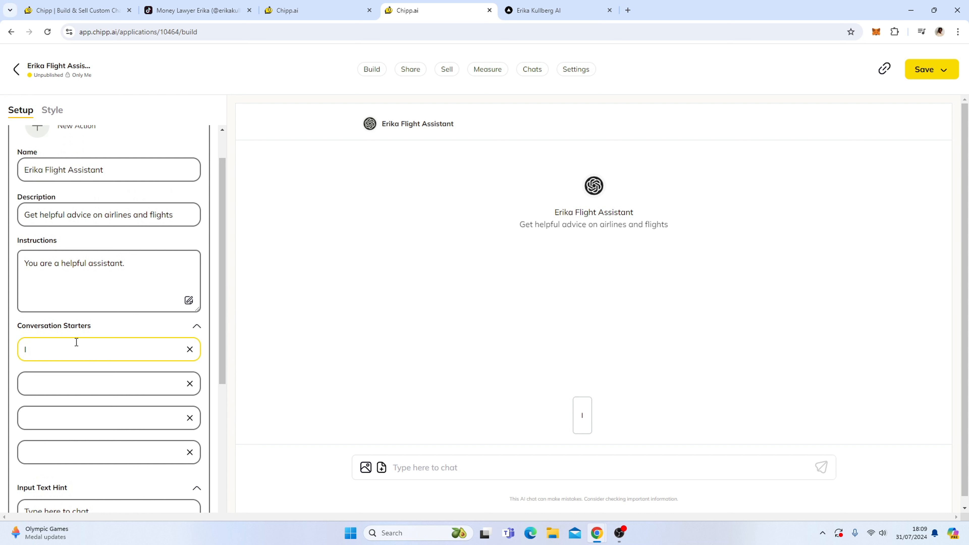
{"action": "type", "text": " want a refund"}
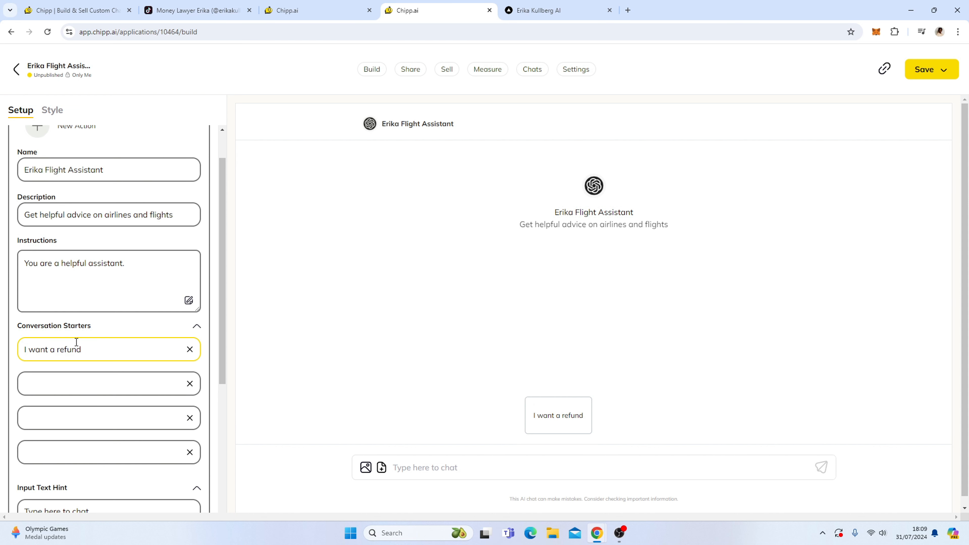
{"action": "left_click", "coordinate": [83, 382]}
{"action": "type", "text": "My fl"}
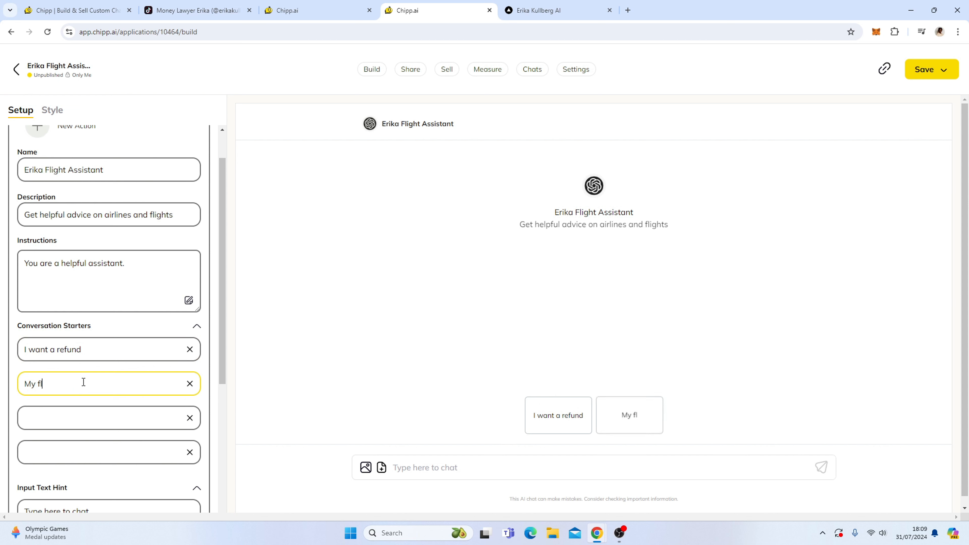
{"action": "type", "text": "ight was c"}
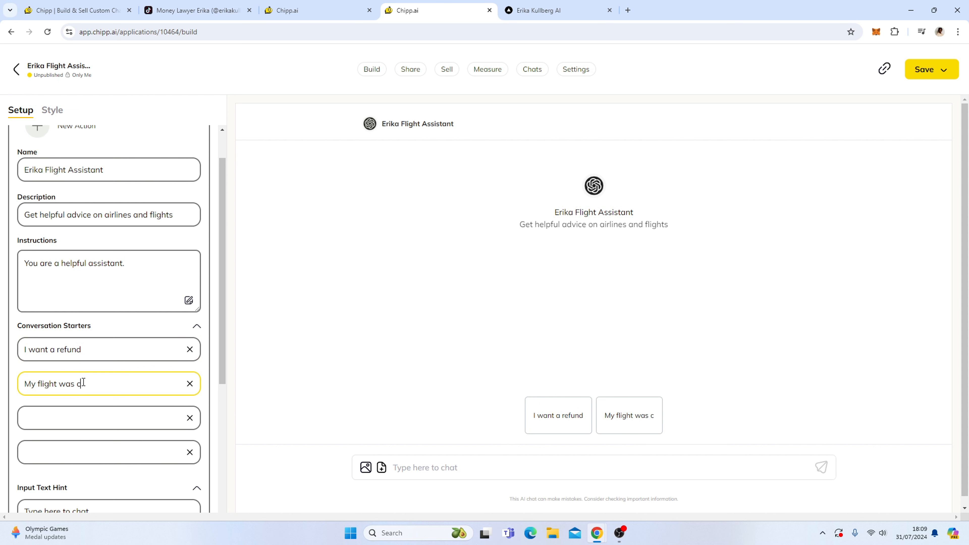
{"action": "type", "text": "ancelled"}
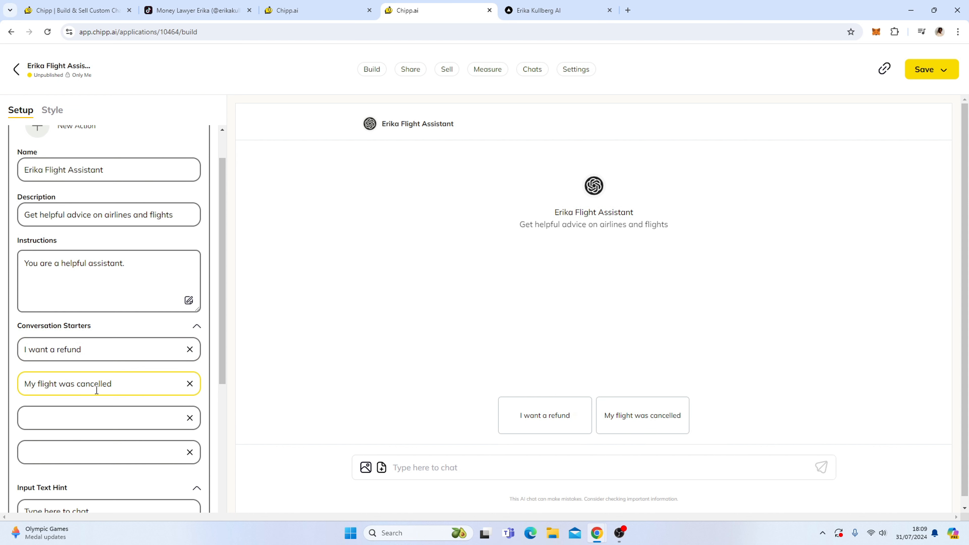
{"action": "left_click", "coordinate": [107, 410]}
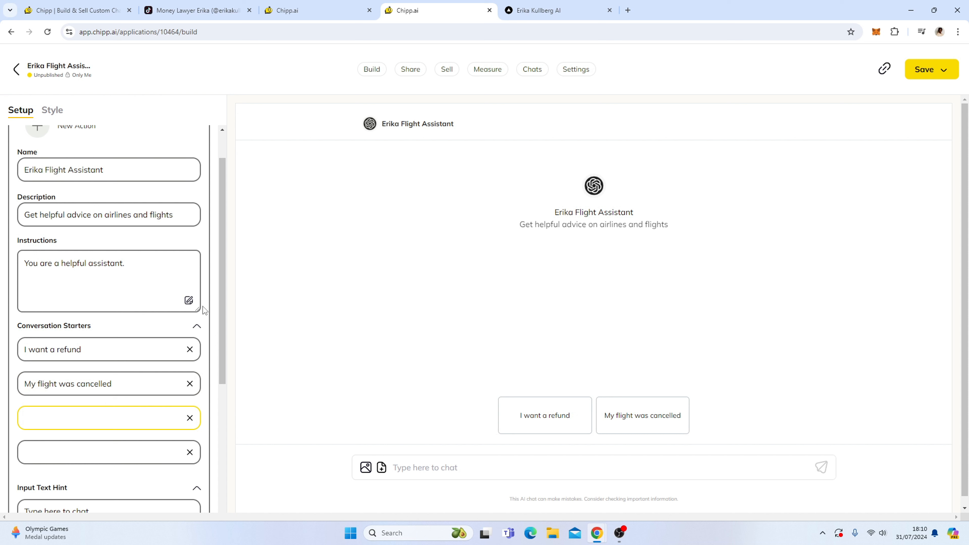
{"action": "scroll", "coordinate": [208, 308], "scroll_direction": "down", "scroll_amount": 4}
{"action": "scroll", "coordinate": [209, 308], "scroll_direction": "down", "scroll_amount": 2}
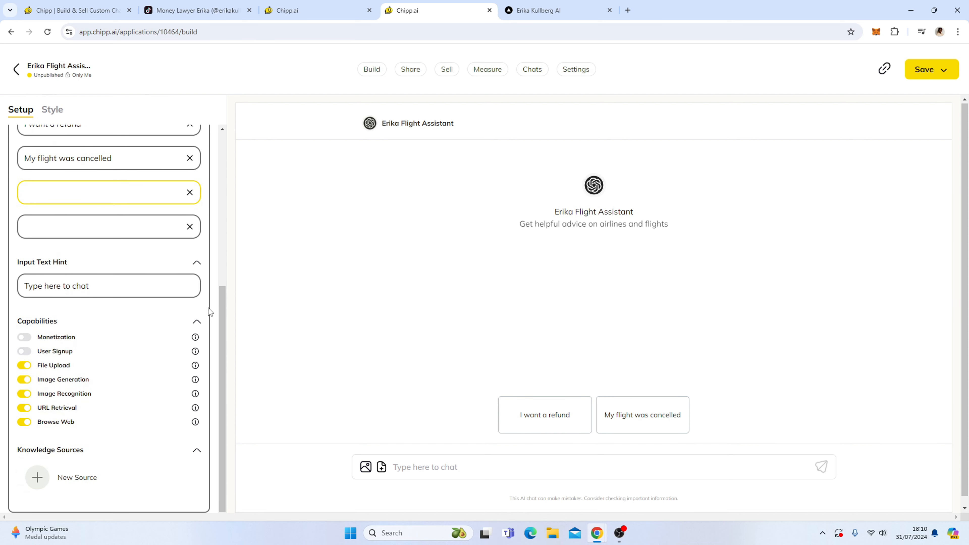
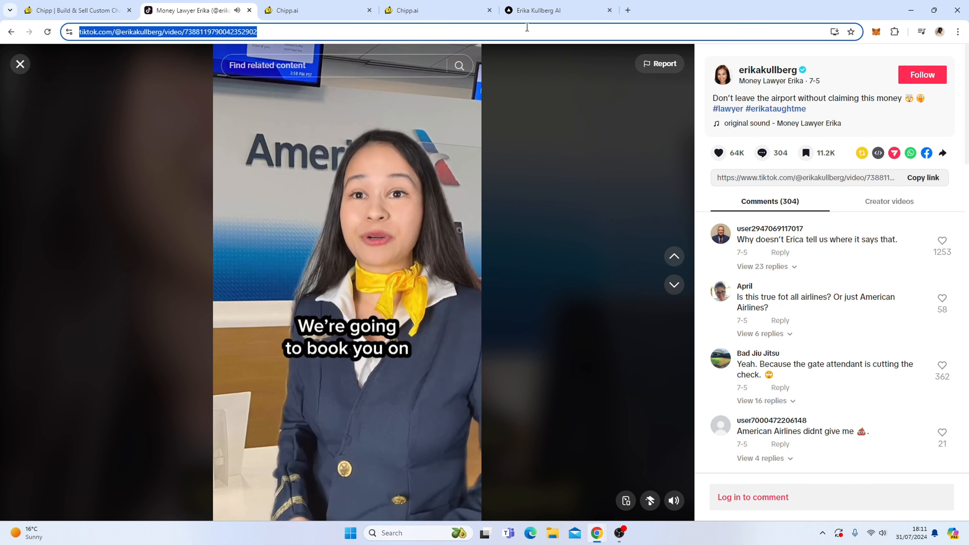
{"action": "left_click", "coordinate": [407, 15]}
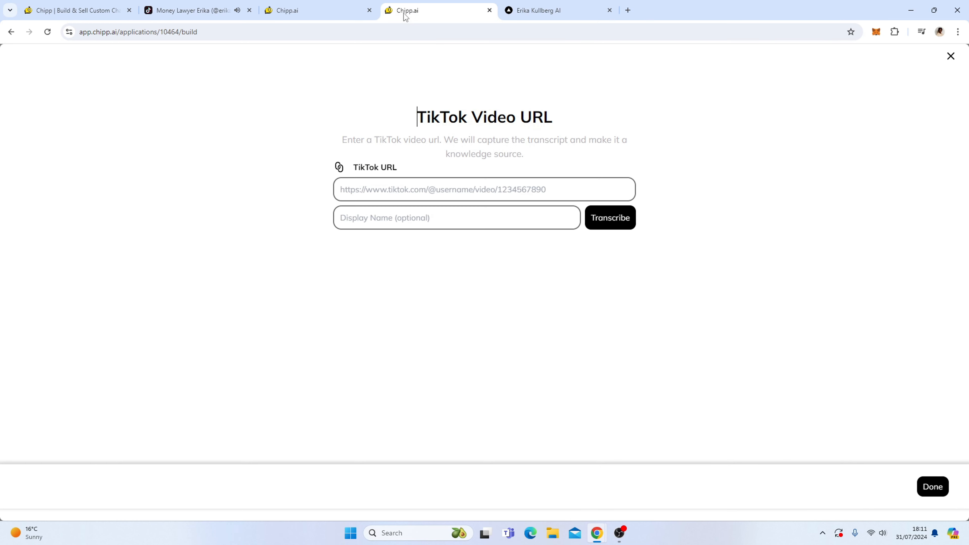
{"action": "left_click", "coordinate": [387, 193]}
{"action": "key", "text": "ctrl+v"}
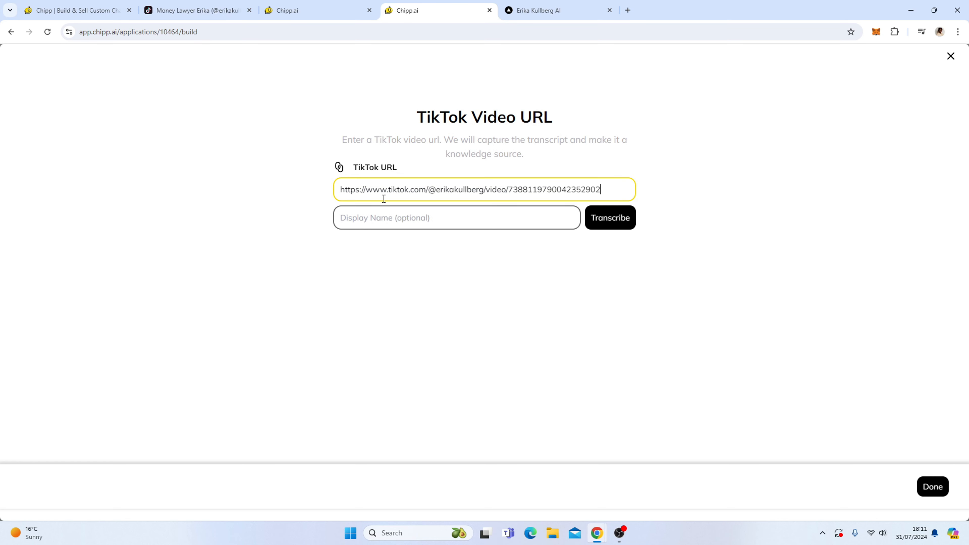
- Check the video's topic on TikTok, give the source the display name "Involuntary denied boarding" and transcribe it
{"action": "left_click", "coordinate": [186, 12]}
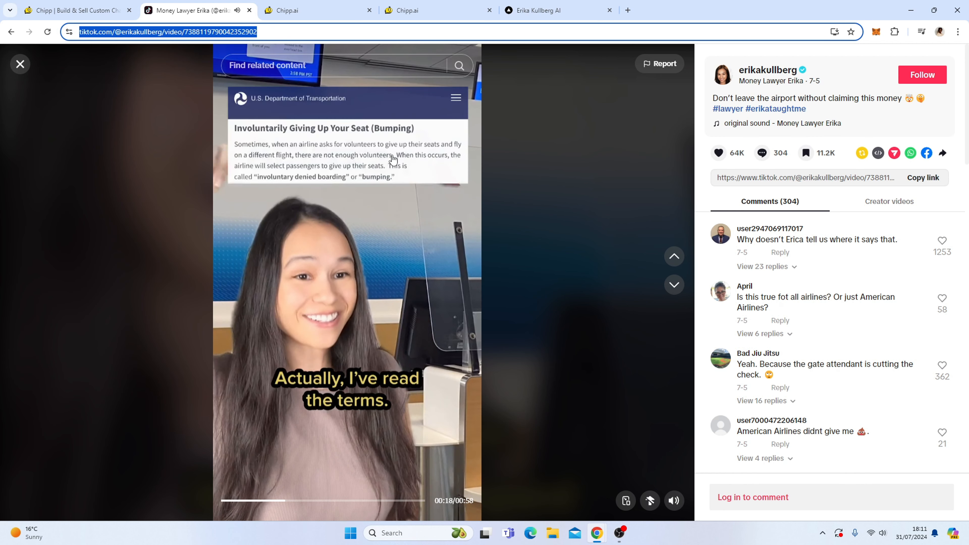
{"action": "left_click", "coordinate": [430, 10]}
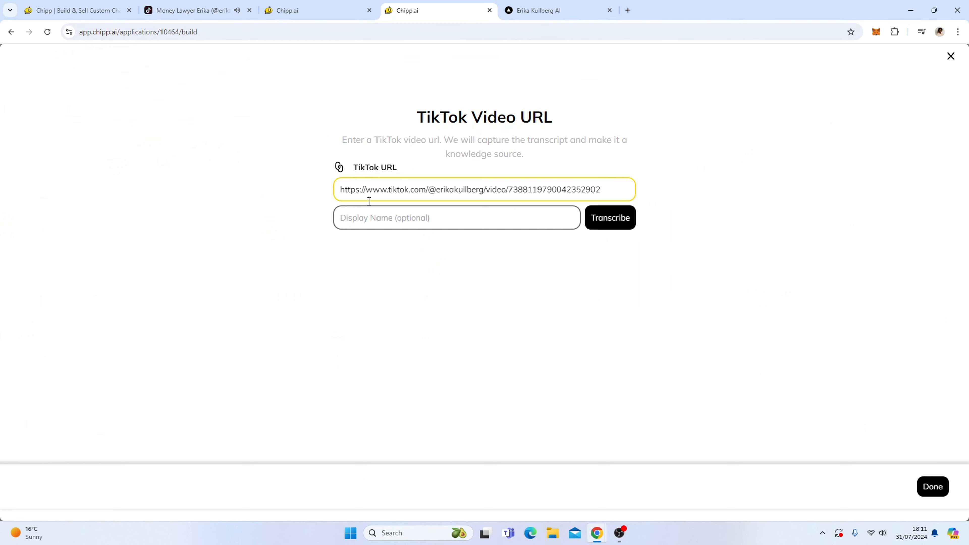
{"action": "left_click", "coordinate": [366, 227]}
{"action": "type", "text": "Inv"}
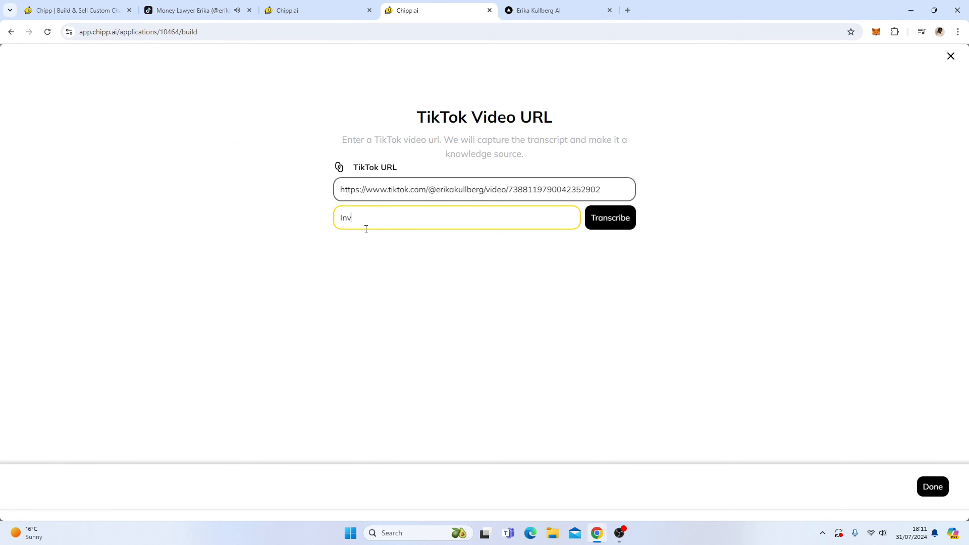
{"action": "type", "text": "oluntary denied boarding"}
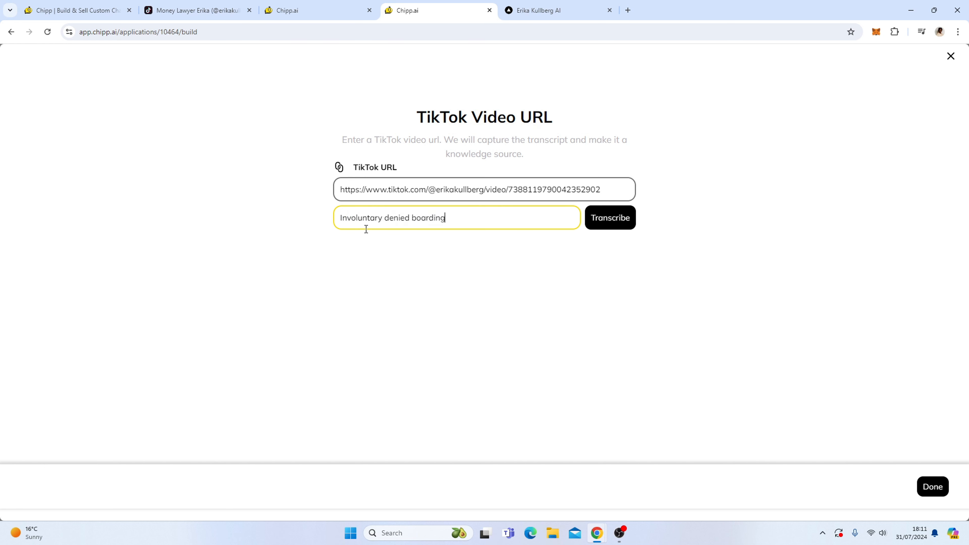
{"action": "left_click", "coordinate": [610, 225]}
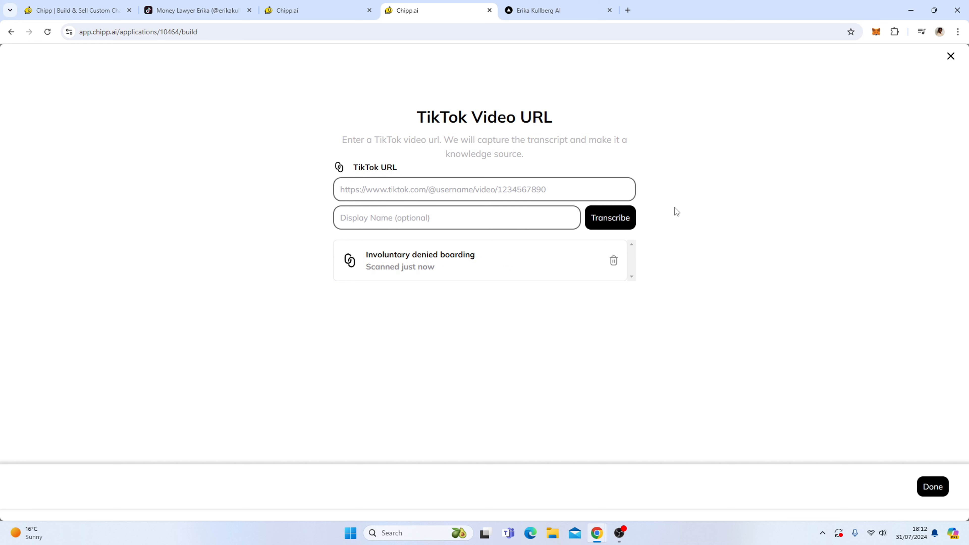
- Return to the erikakullberg TikTok profile, open the United video about damaged bags and copy its full address
{"action": "left_click", "coordinate": [220, 16]}
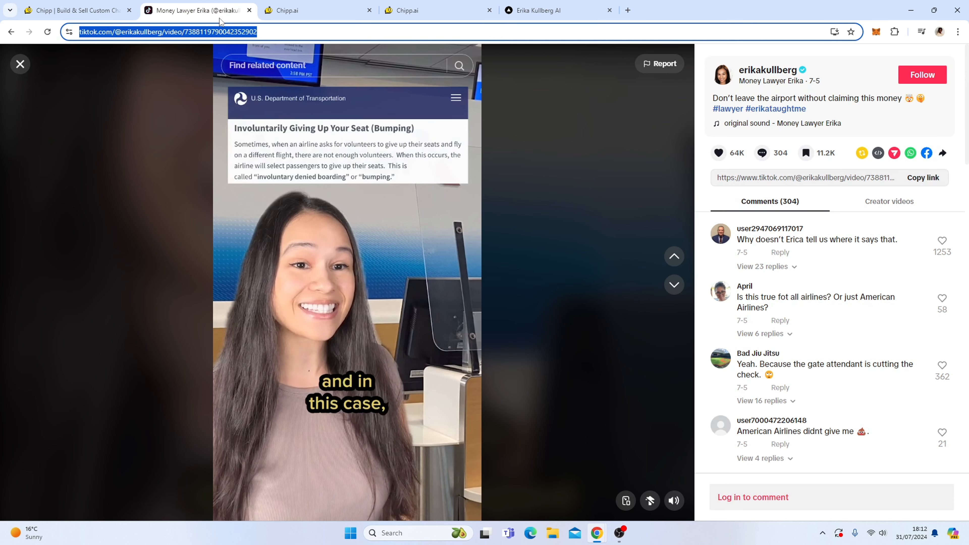
{"action": "left_click", "coordinate": [21, 66]}
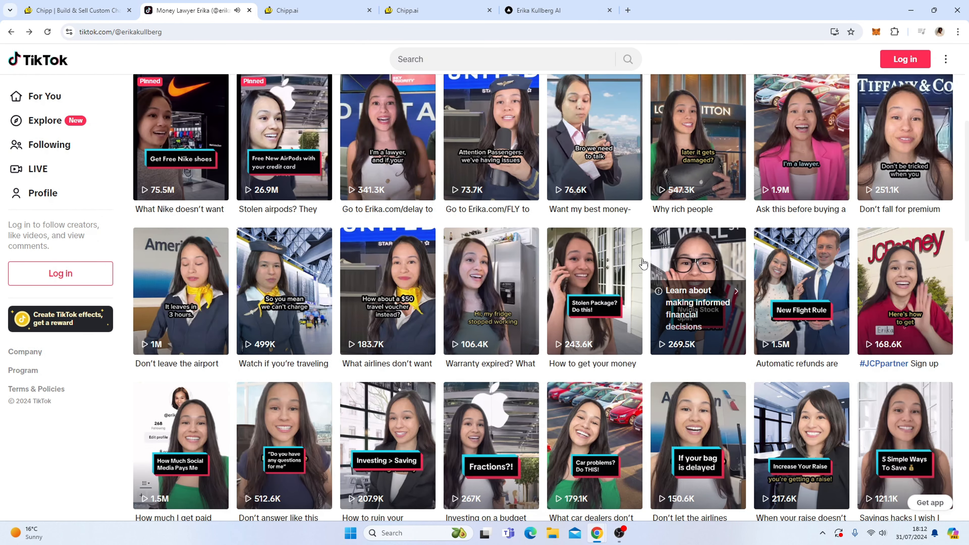
{"action": "scroll", "coordinate": [357, 309], "scroll_direction": "down", "scroll_amount": 3}
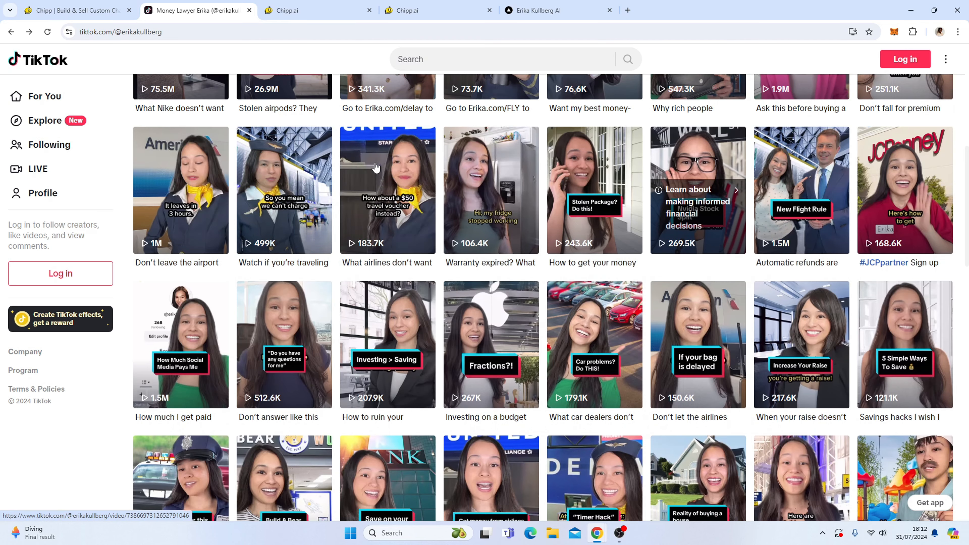
{"action": "left_click", "coordinate": [385, 170]}
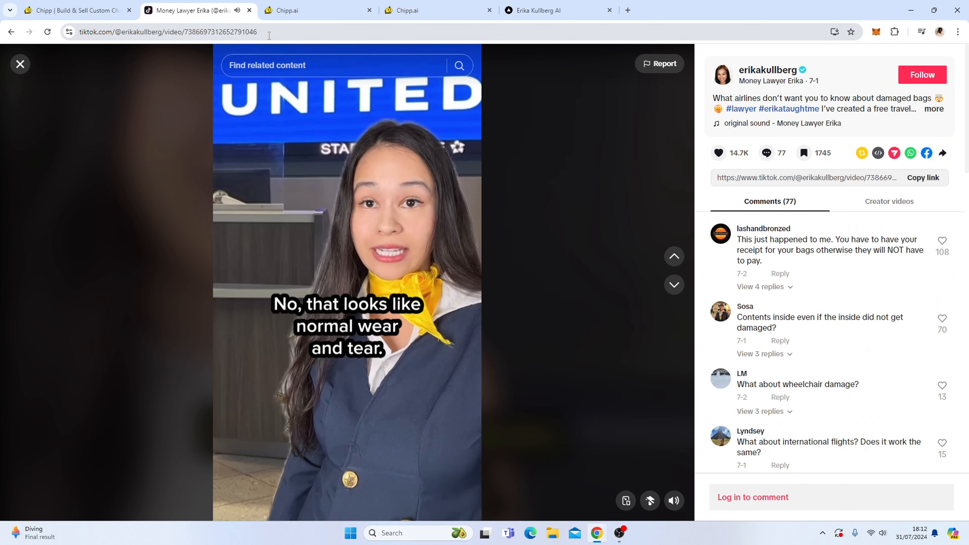
{"action": "left_click_drag", "start_coordinate": [276, 31], "coordinate": [297, 34]}
{"action": "key", "text": "ctrl+a"}
{"action": "key", "text": "ctrl+c"}
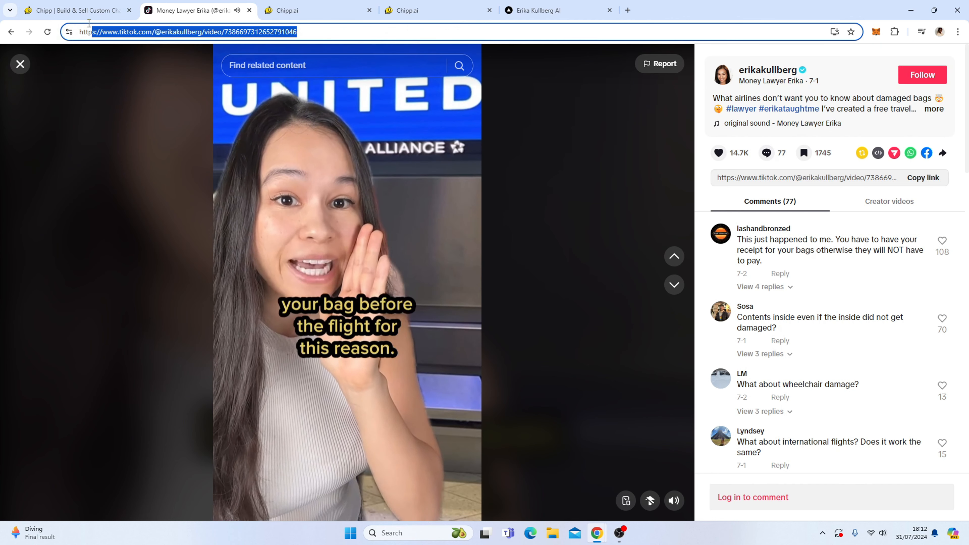
- Paste the copied video address as another TikTok source in Chipp, name it "Damaged bags" and transcribe it
{"action": "left_click", "coordinate": [426, 14]}
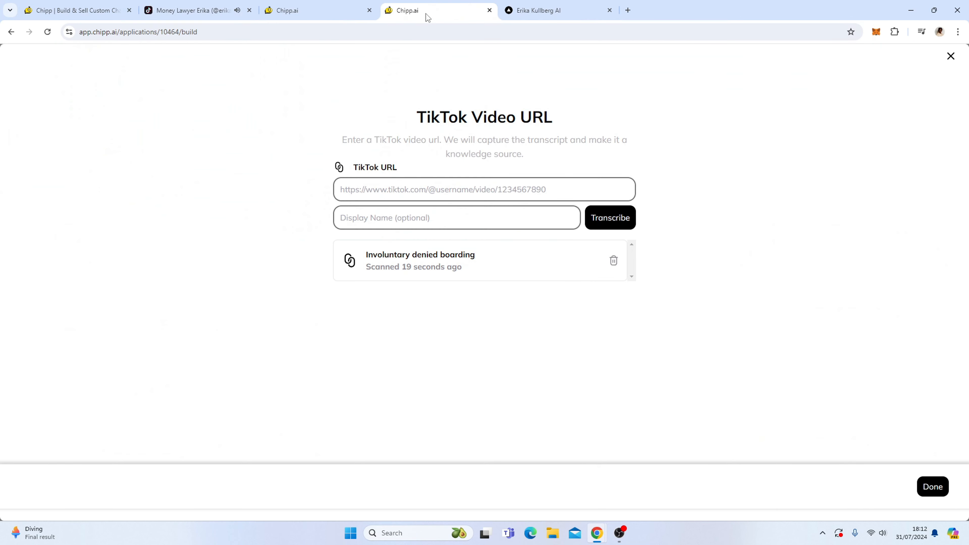
{"action": "left_click", "coordinate": [427, 190]}
{"action": "key", "text": "ctrl+v"}
{"action": "left_click", "coordinate": [409, 220]}
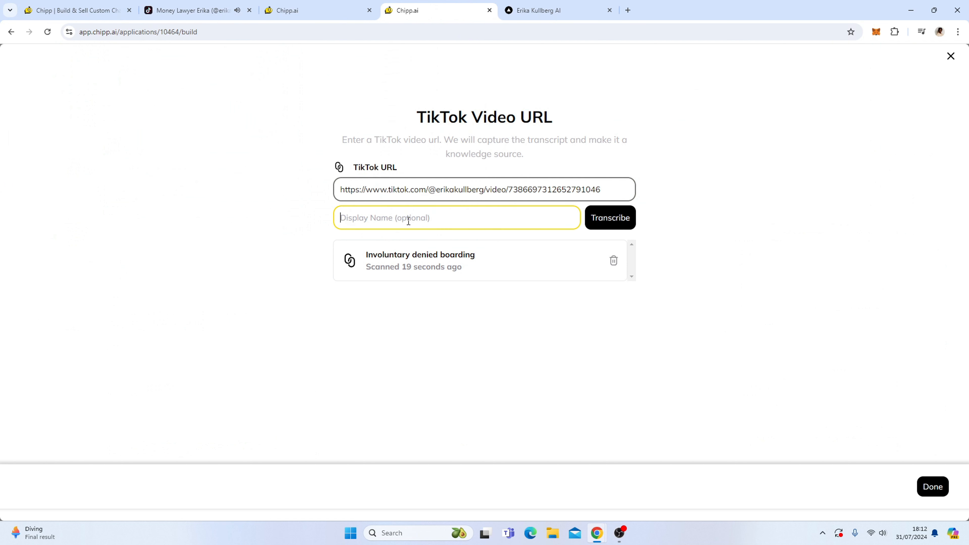
{"action": "type", "text": "Damaged bags"}
{"action": "left_click", "coordinate": [618, 225]}
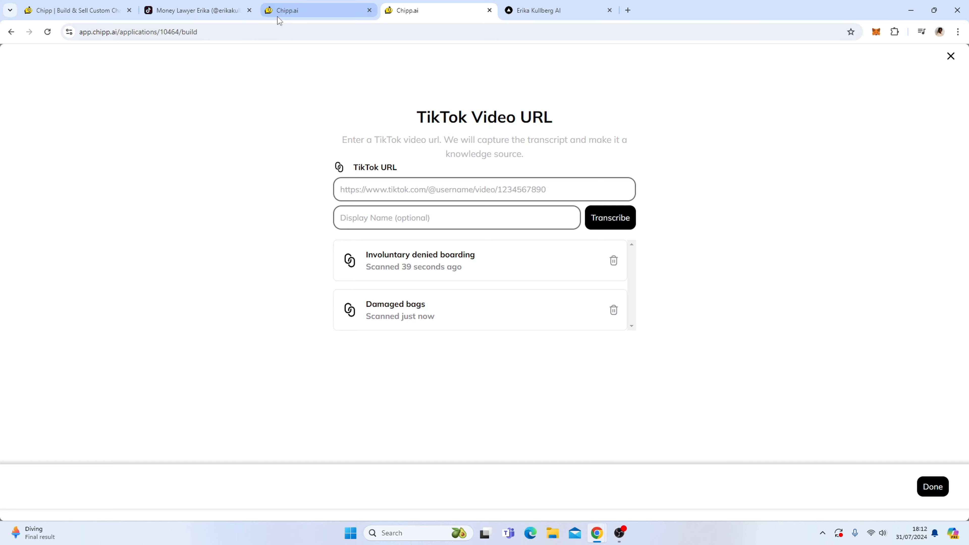
- Return to the erikakullberg TikTok profile, open the video about traveling with kids, copy its full address and close the video
{"action": "left_click", "coordinate": [191, 10]}
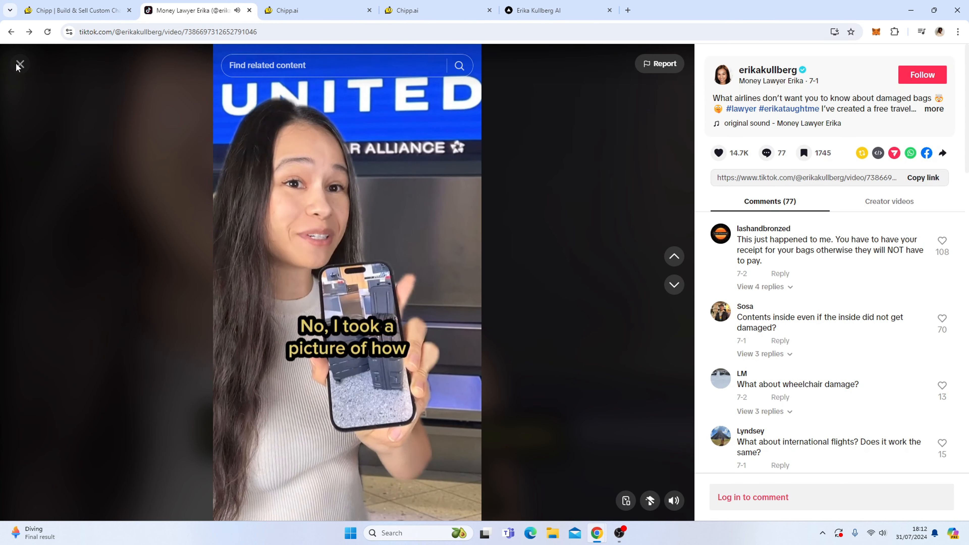
{"action": "left_click", "coordinate": [20, 64]}
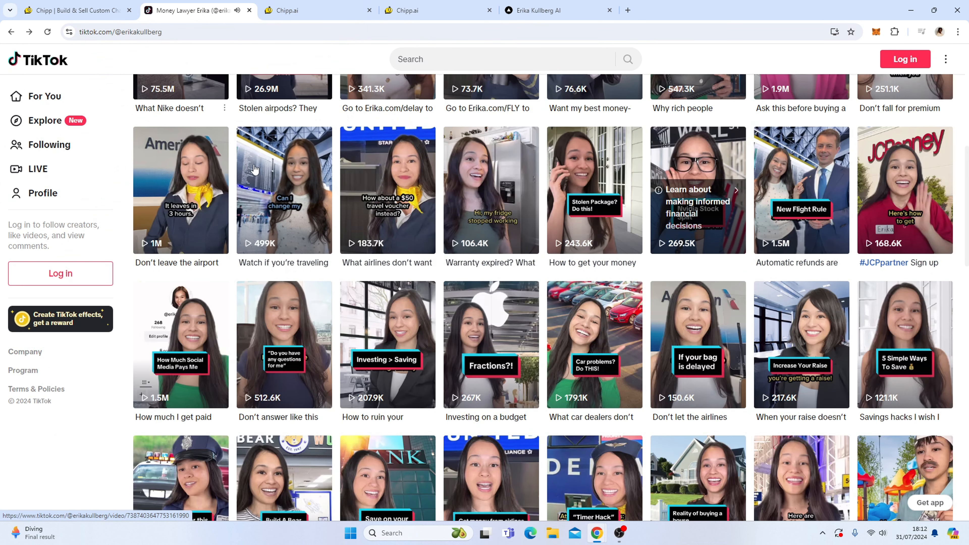
{"action": "left_click", "coordinate": [255, 169]}
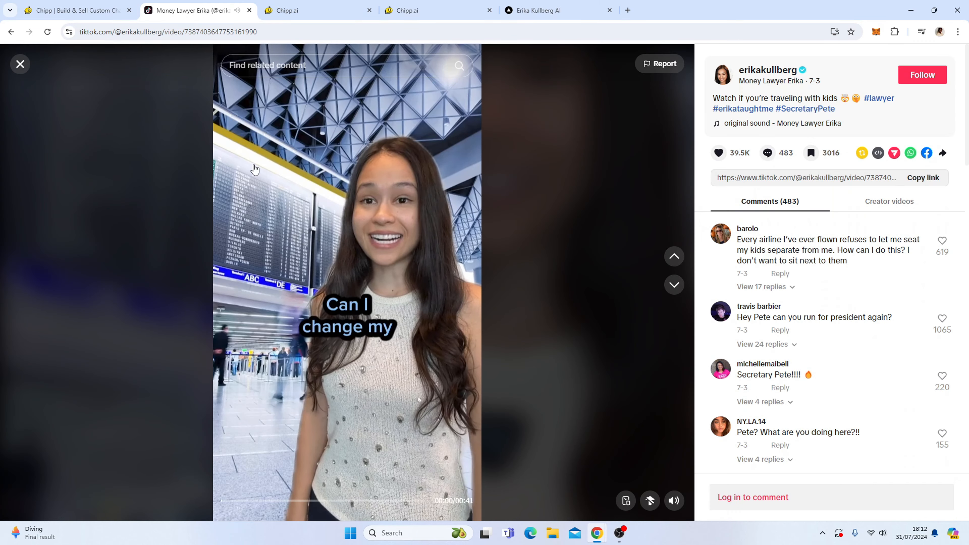
{"action": "left_click", "coordinate": [234, 34]}
{"action": "key", "text": "ctrl+c"}
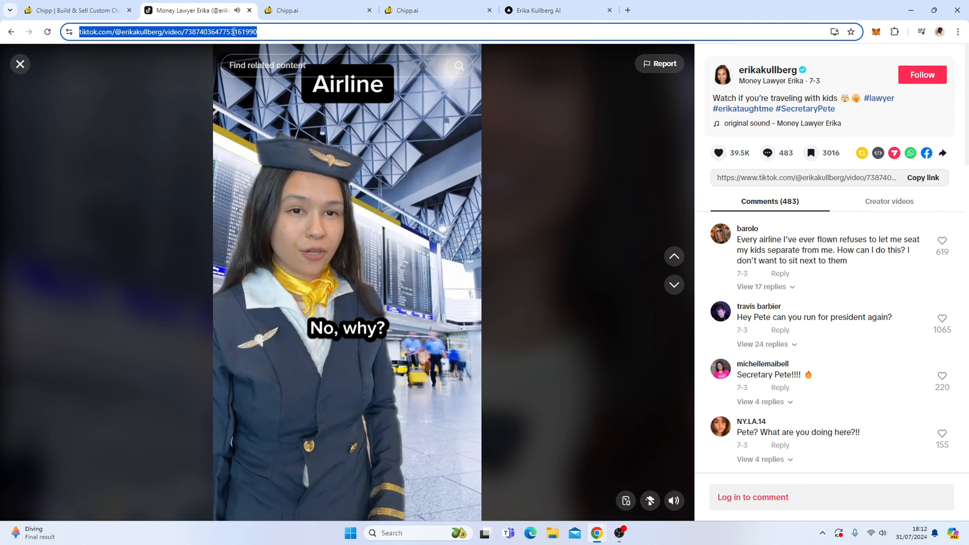
{"action": "left_click", "coordinate": [20, 64]}
- Paste the copied video address as a new TikTok source in Chipp, name it "Changing seats", transcribe it and finish adding sources
{"action": "left_click", "coordinate": [428, 10]}
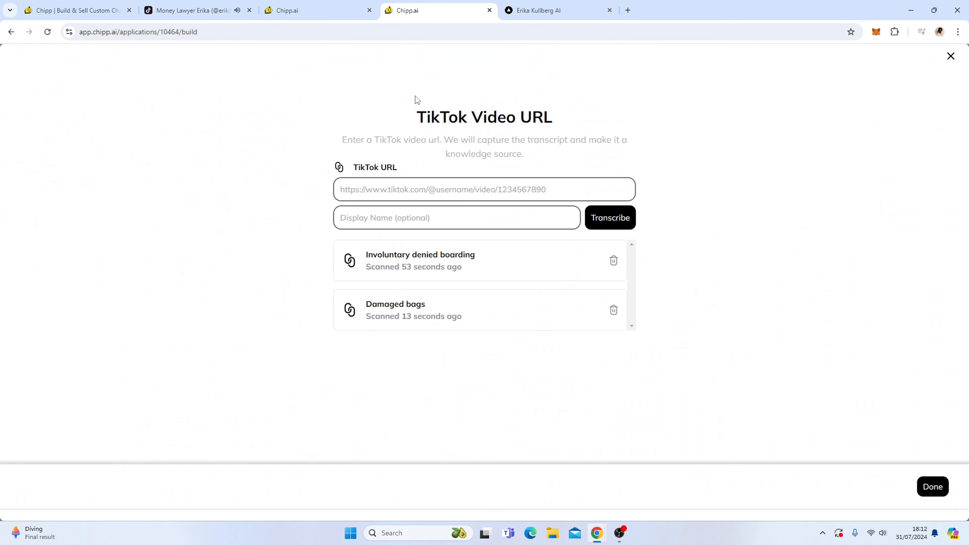
{"action": "left_click", "coordinate": [427, 188]}
{"action": "key", "text": "ctrl+v"}
{"action": "left_click", "coordinate": [443, 221]}
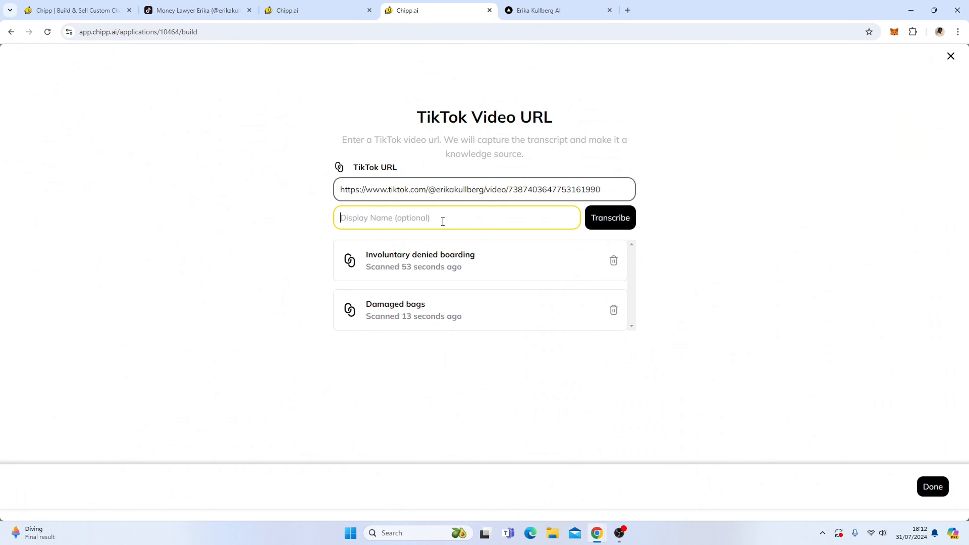
{"action": "type", "text": "Changing seats"}
{"action": "left_click", "coordinate": [608, 218]}
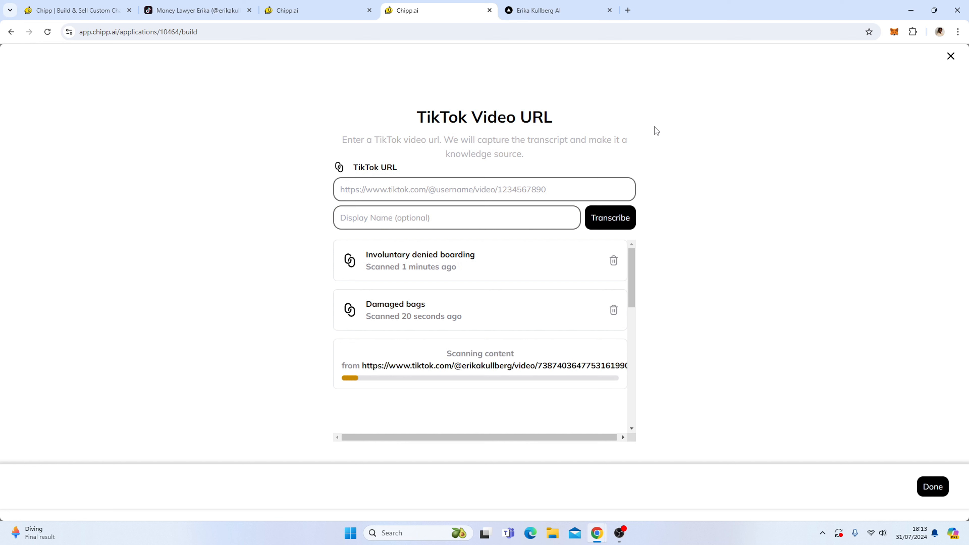
{"action": "left_click", "coordinate": [933, 487]}
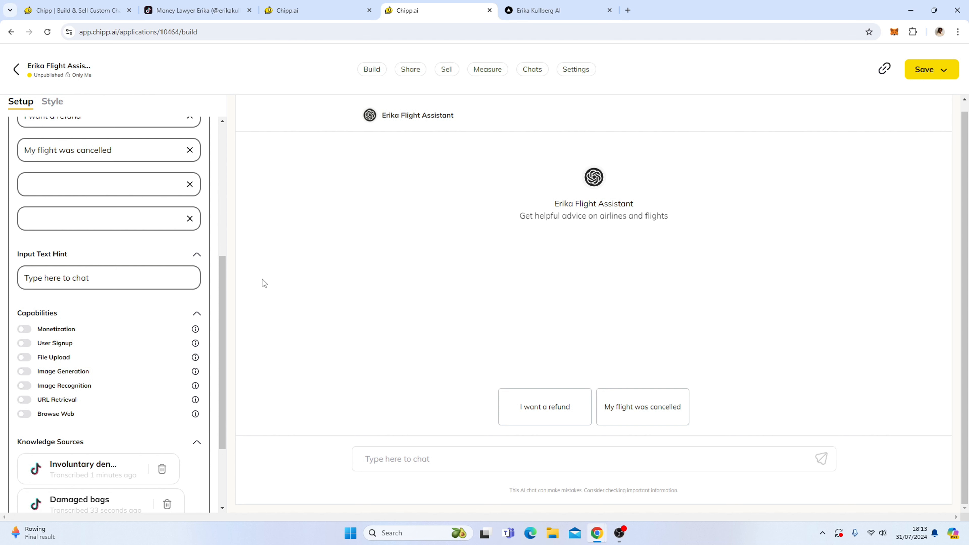
- Test the "I want a refund" conversation starter in the chat preview and highlight "damaged baggage" in the reply
{"action": "scroll", "coordinate": [152, 260], "scroll_direction": "up", "scroll_amount": 7}
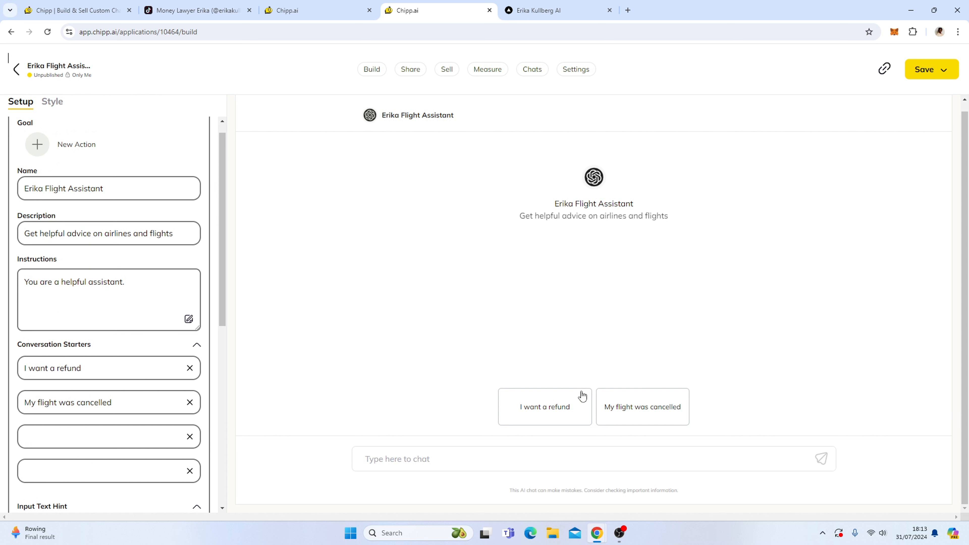
{"action": "left_click", "coordinate": [549, 413]}
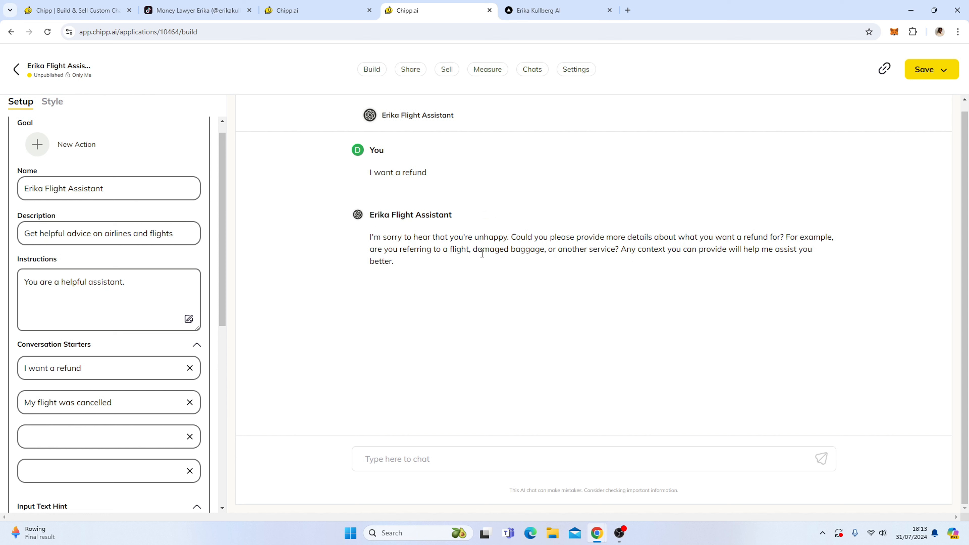
{"action": "left_click_drag", "start_coordinate": [475, 249], "coordinate": [545, 259]}
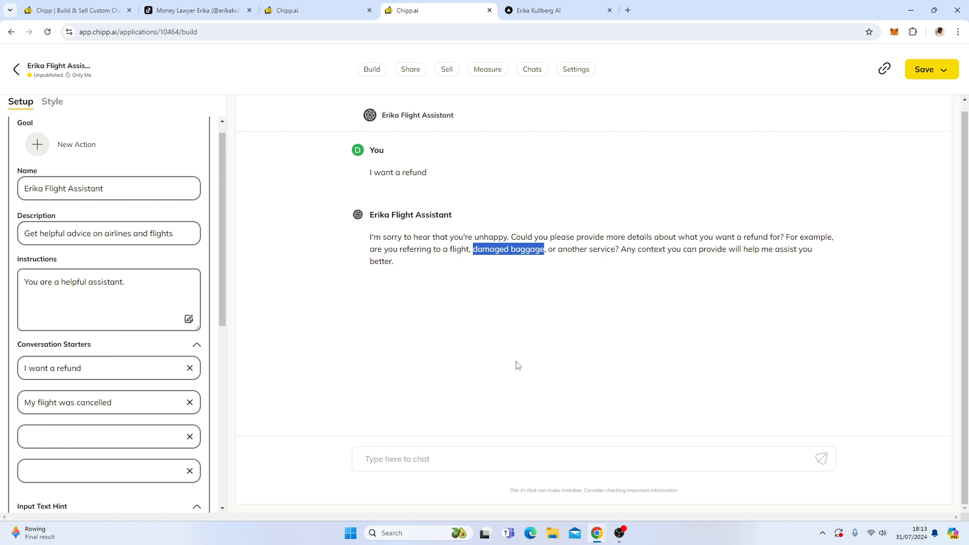
- Send the message "my bag was damaged" to the assistant in the preview and read through the conversation
{"action": "left_click", "coordinate": [469, 454]}
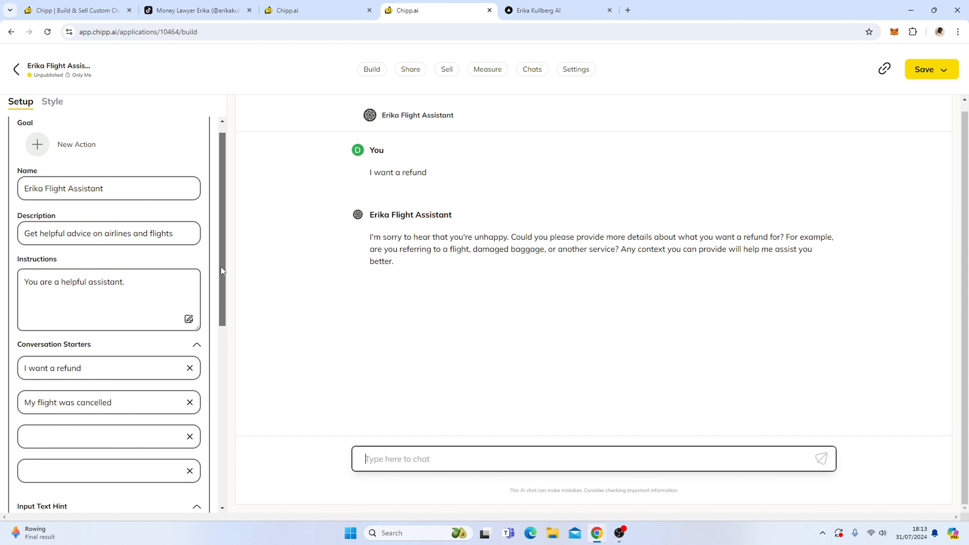
{"action": "left_click_drag", "start_coordinate": [221, 266], "coordinate": [224, 340]}
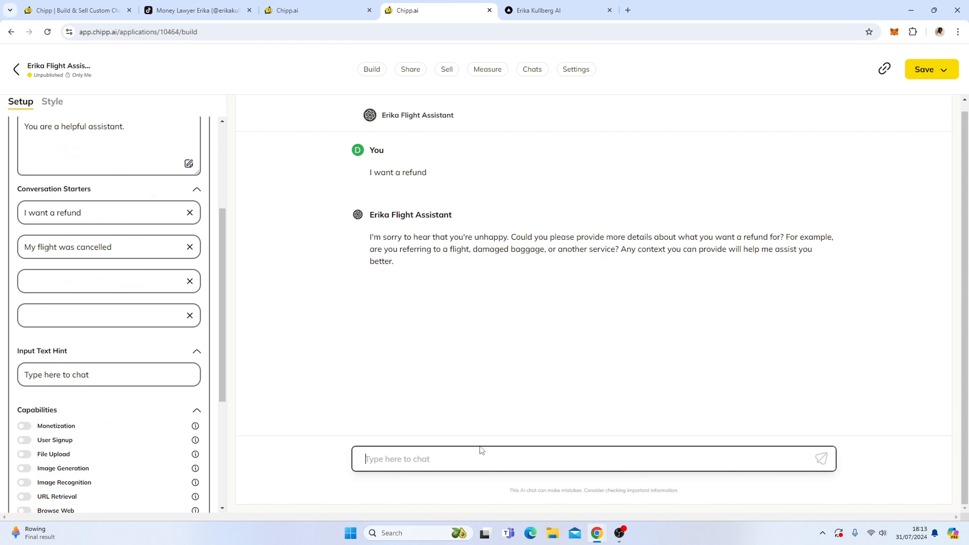
{"action": "type", "text": "my bag was damaged"}
{"action": "key", "text": "Return"}
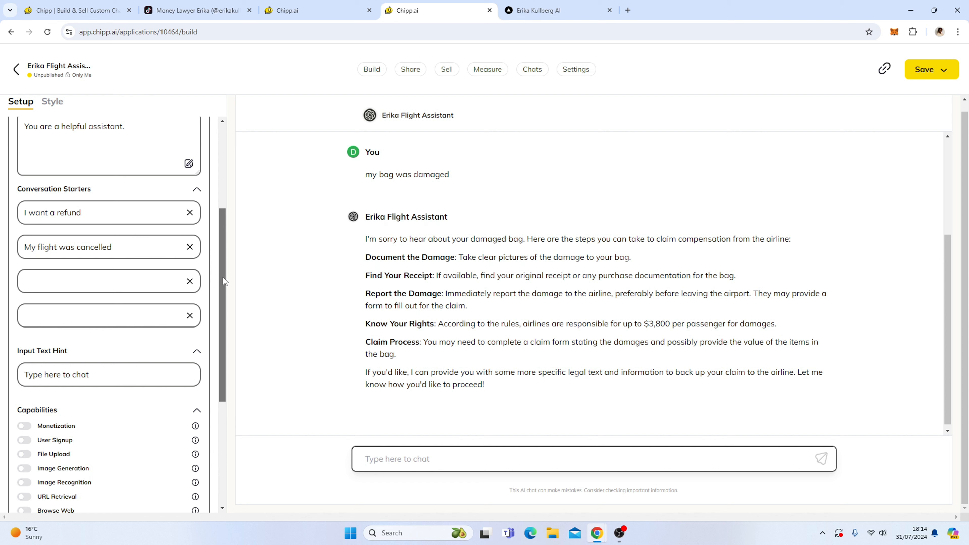
{"action": "left_click_drag", "start_coordinate": [223, 277], "coordinate": [227, 266]}
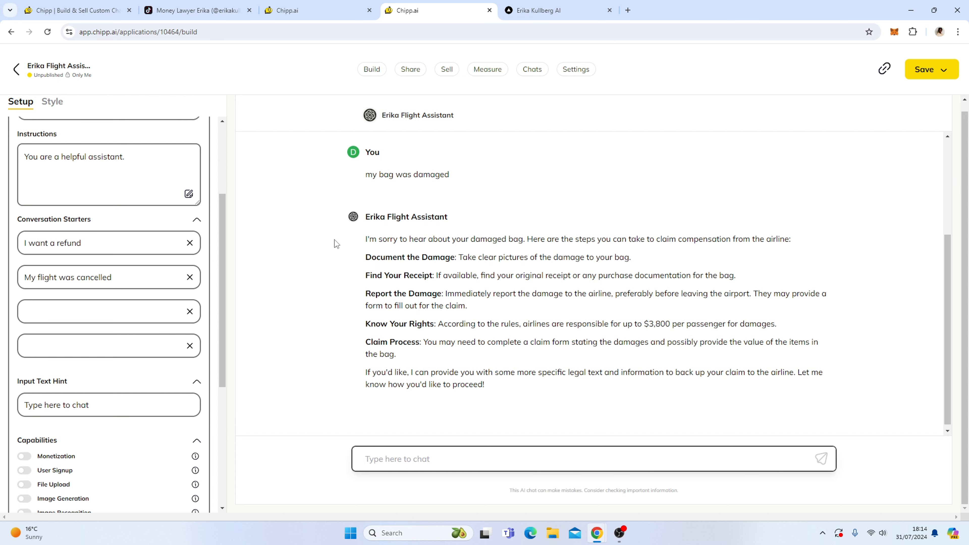
{"action": "scroll", "coordinate": [334, 239], "scroll_direction": "up", "scroll_amount": 4}
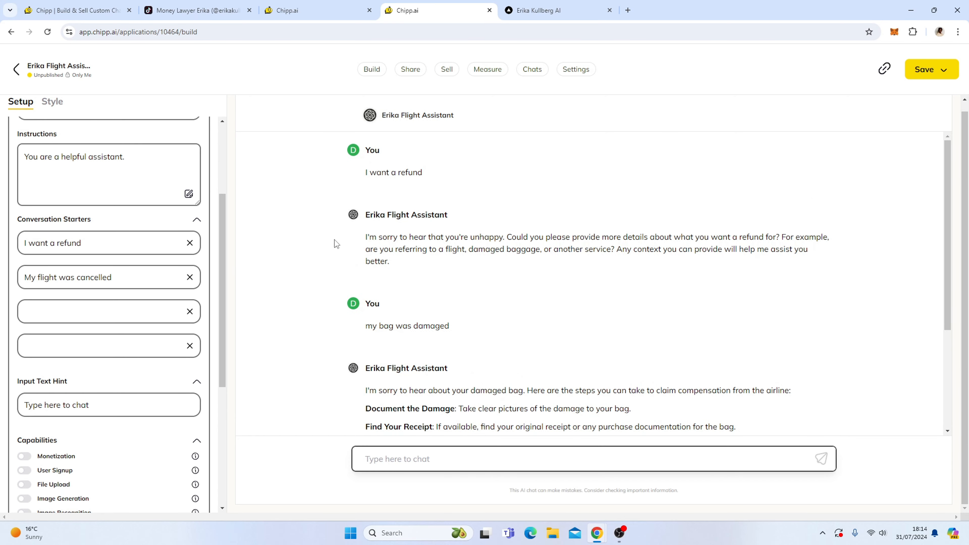
{"action": "scroll", "coordinate": [422, 267], "scroll_direction": "down", "scroll_amount": 4}
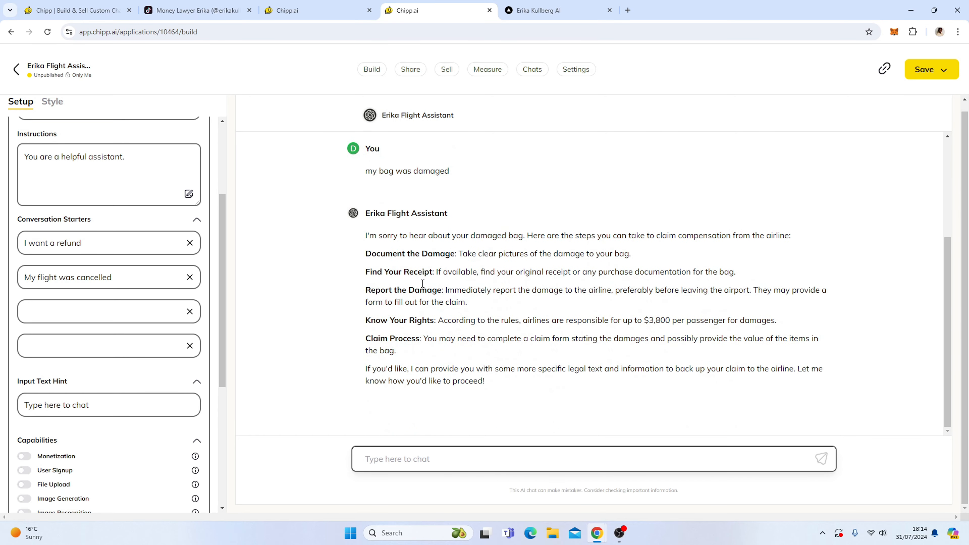
- Review the assistant's setup, covering its name, description, instructions, conversation starters, capabilities and knowledge sources
{"action": "left_click", "coordinate": [92, 241]}
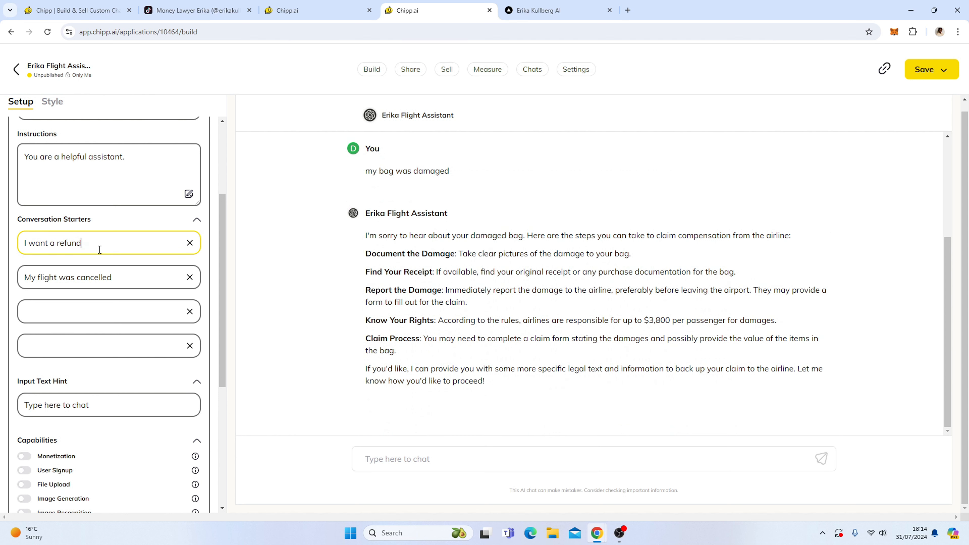
{"action": "left_click", "coordinate": [145, 275]}
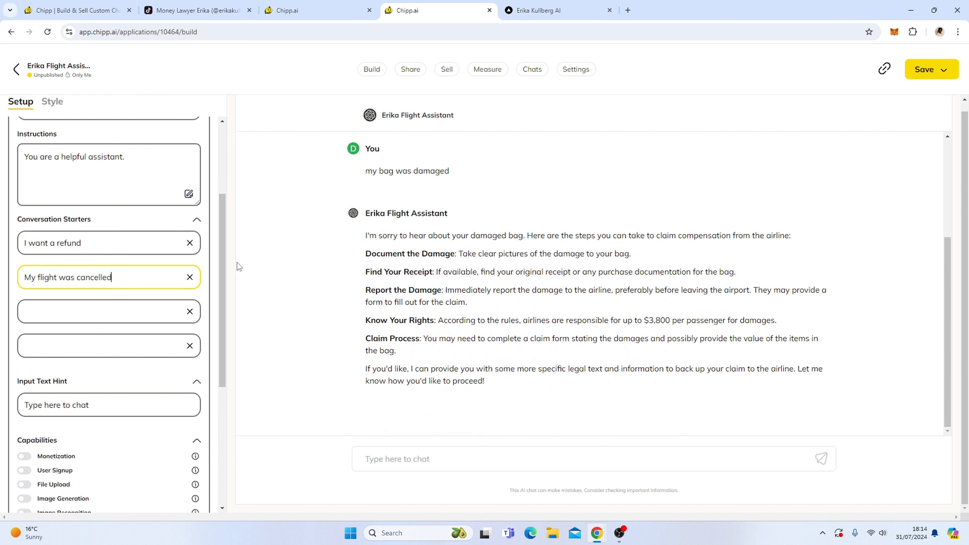
{"action": "scroll", "coordinate": [213, 273], "scroll_direction": "down", "scroll_amount": 5}
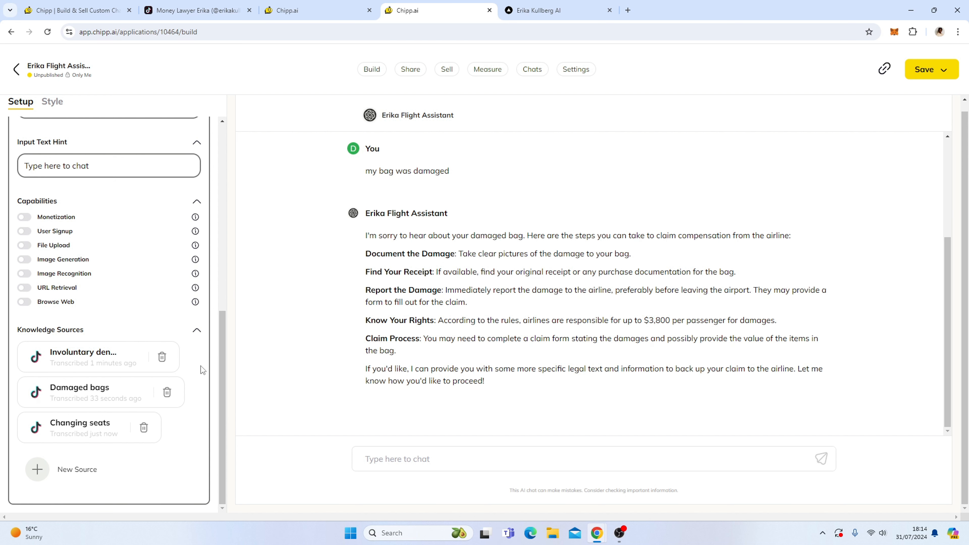
{"action": "scroll", "coordinate": [203, 368], "scroll_direction": "up", "scroll_amount": 5}
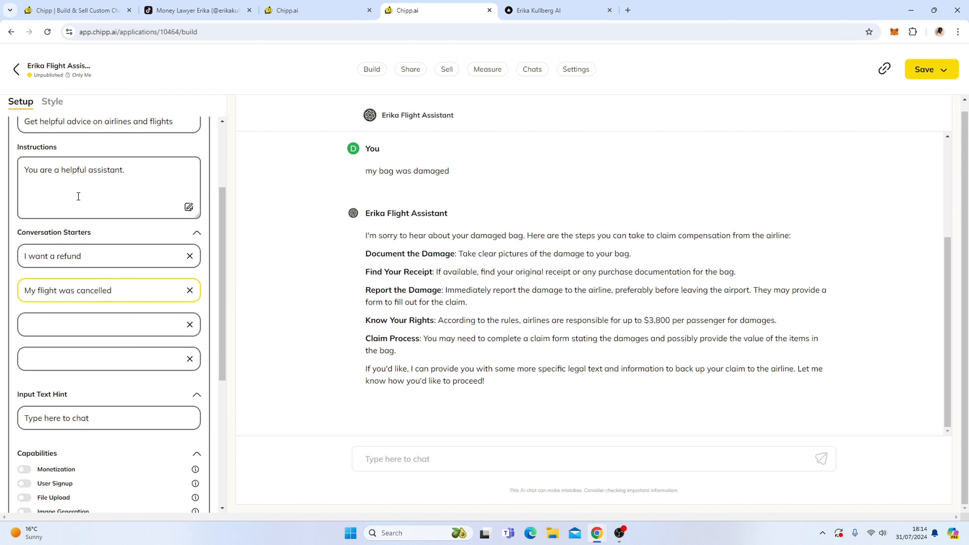
{"action": "left_click", "coordinate": [147, 189]}
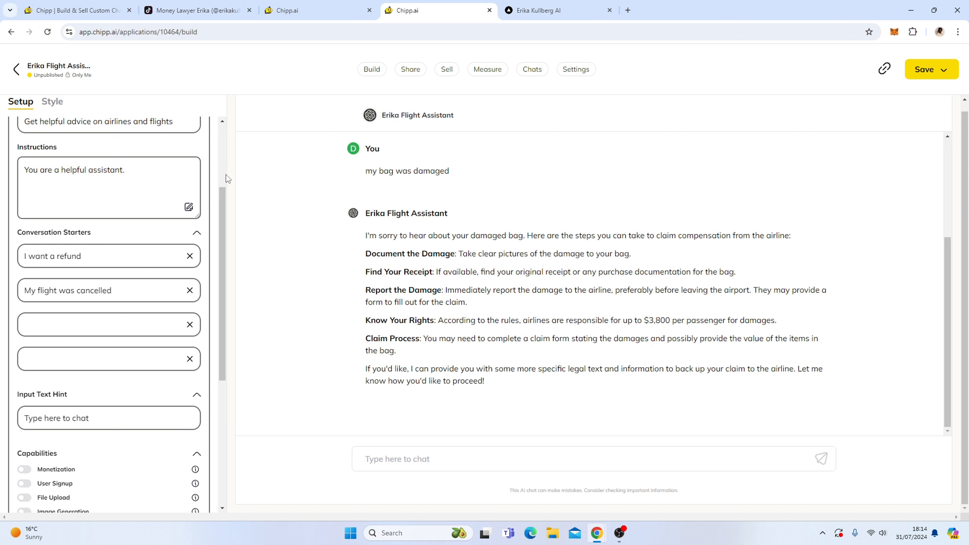
{"action": "scroll", "coordinate": [184, 244], "scroll_direction": "down", "scroll_amount": 6}
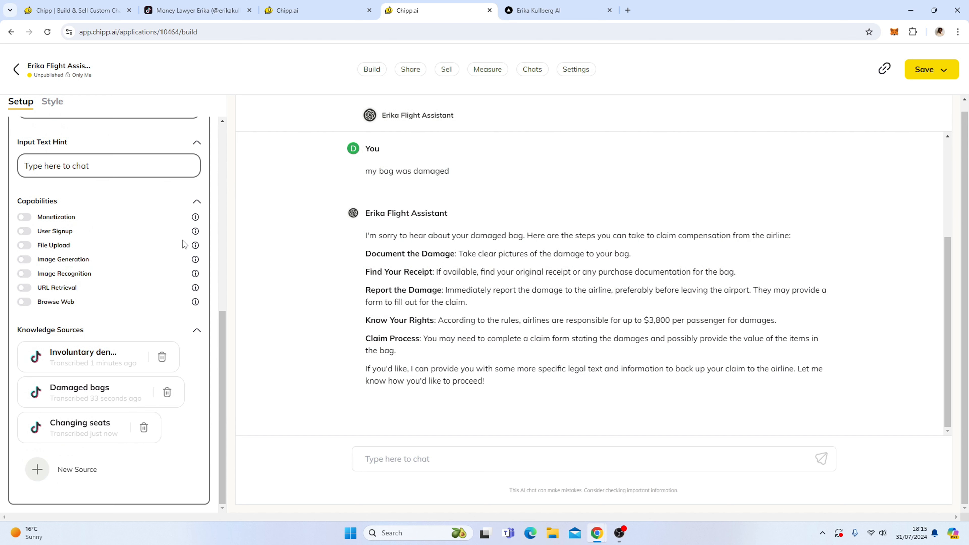
{"action": "scroll", "coordinate": [205, 256], "scroll_direction": "up", "scroll_amount": 6}
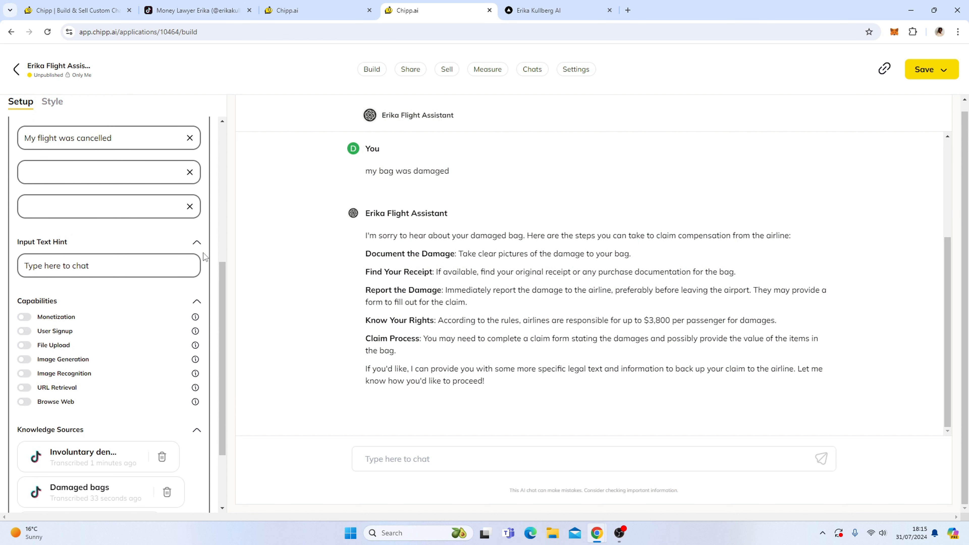
{"action": "scroll", "coordinate": [200, 253], "scroll_direction": "up", "scroll_amount": 3}
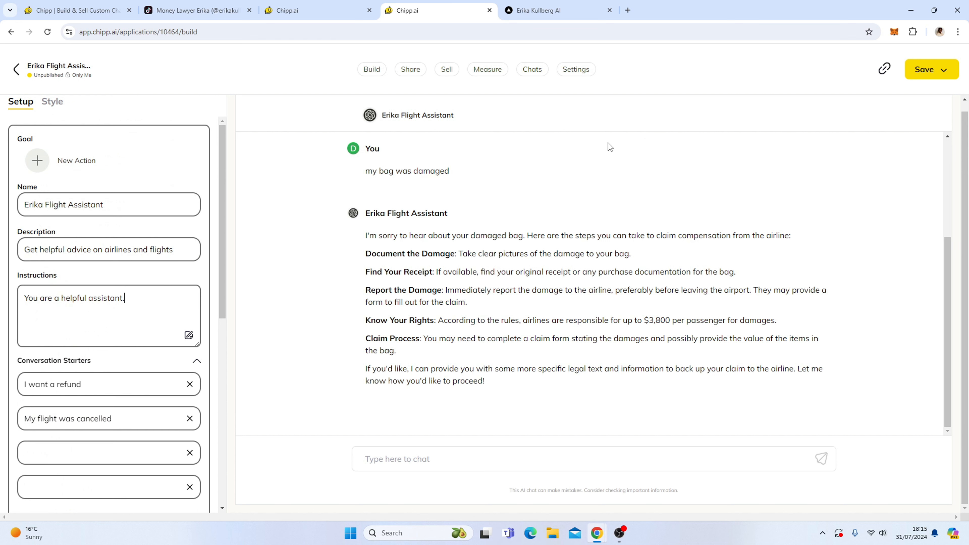
{"action": "scroll", "coordinate": [180, 259], "scroll_direction": "down", "scroll_amount": 8}
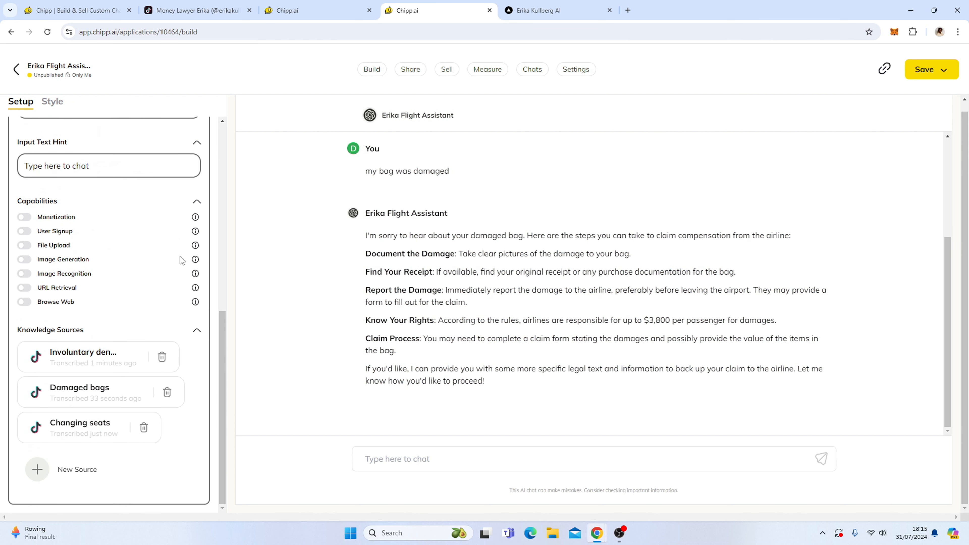
- Look over the assistant's sharing options and its selling options for free trial credits, Stripe account, currency and packages
{"action": "left_click", "coordinate": [405, 70]}
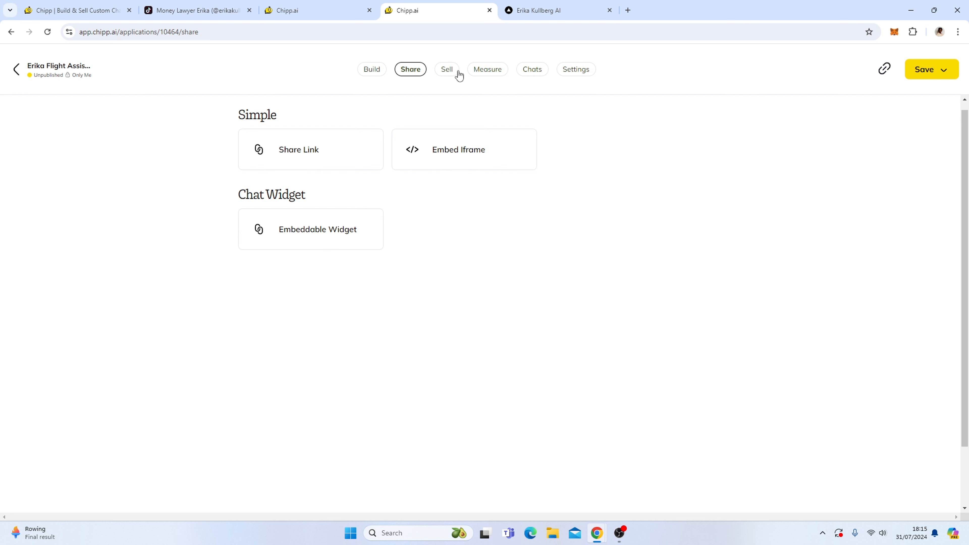
{"action": "left_click", "coordinate": [446, 71]}
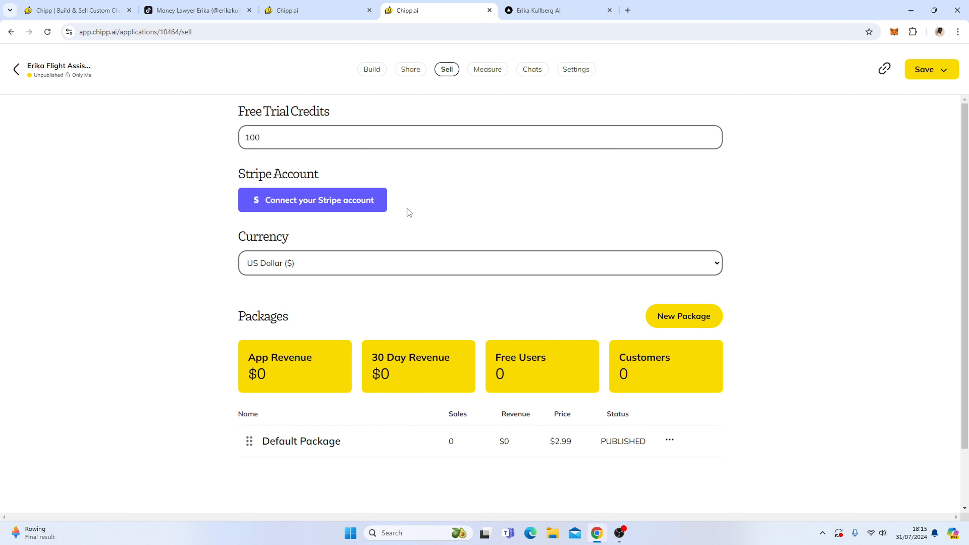
{"action": "left_click", "coordinate": [266, 138]}
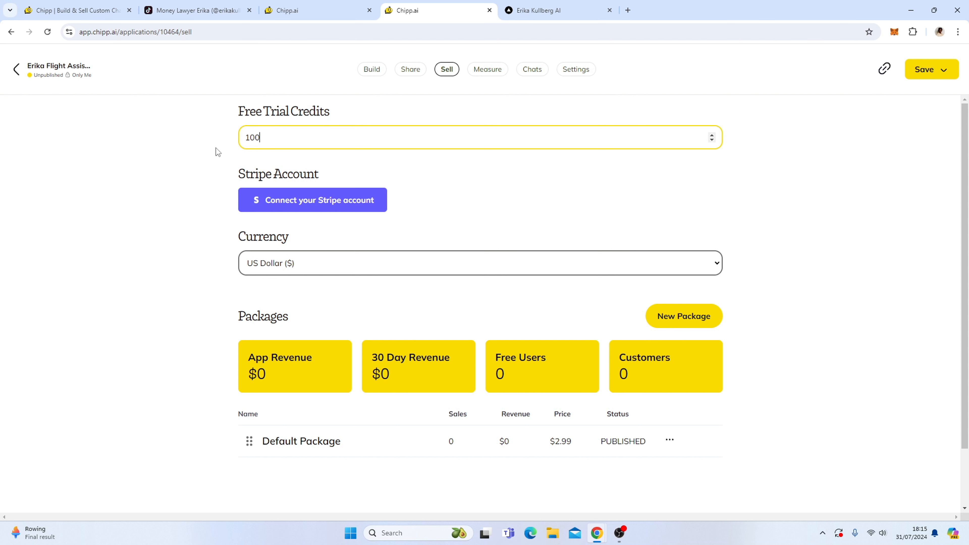
{"action": "scroll", "coordinate": [220, 152], "scroll_direction": "down", "scroll_amount": 2}
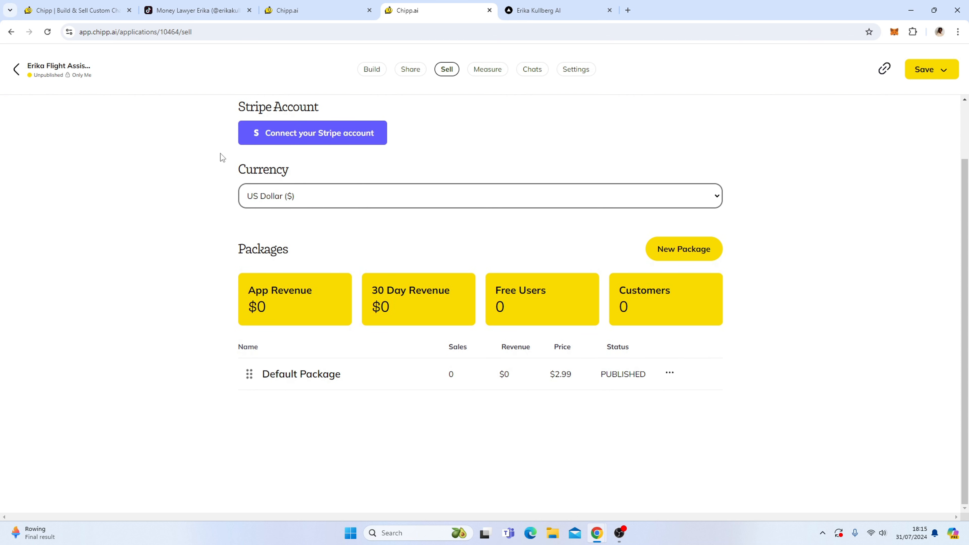
{"action": "scroll", "coordinate": [220, 153], "scroll_direction": "up", "scroll_amount": 2}
{"action": "scroll", "coordinate": [220, 153], "scroll_direction": "down", "scroll_amount": 2}
{"action": "scroll", "coordinate": [190, 259], "scroll_direction": "up", "scroll_amount": 2}
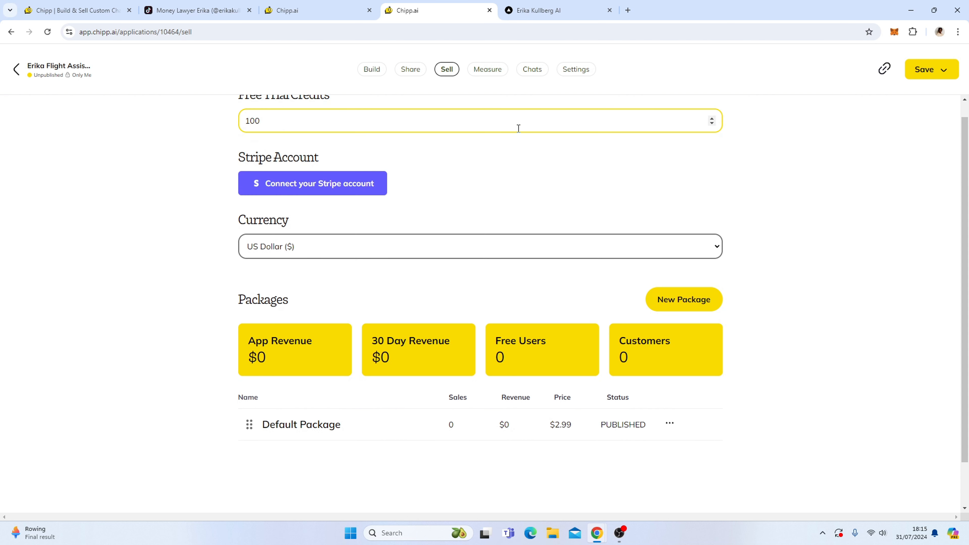
- Examine the assistant's Measure page, the chat logs with their configuration options, and the Settings page
{"action": "left_click", "coordinate": [479, 74]}
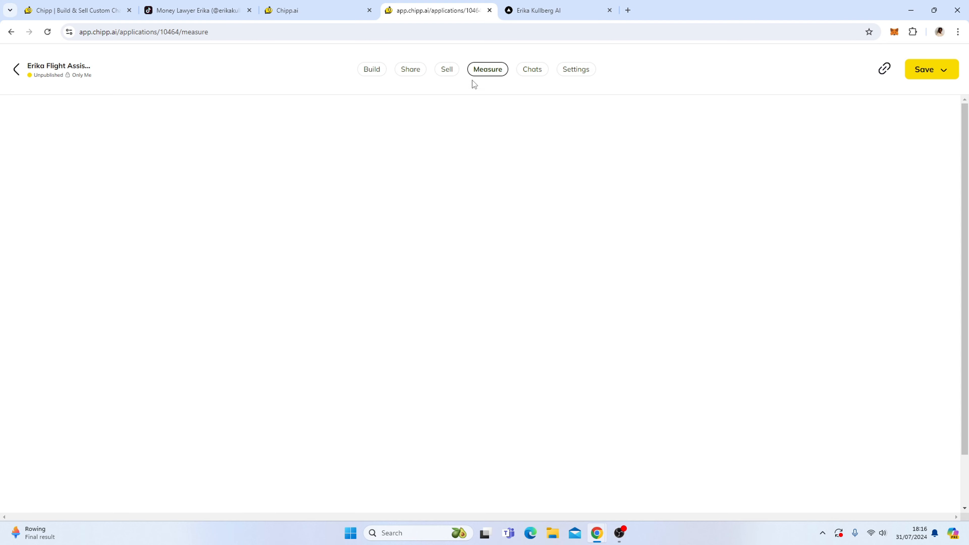
{"action": "left_click", "coordinate": [447, 70]}
{"action": "left_click", "coordinate": [484, 71]}
{"action": "left_click", "coordinate": [534, 76]}
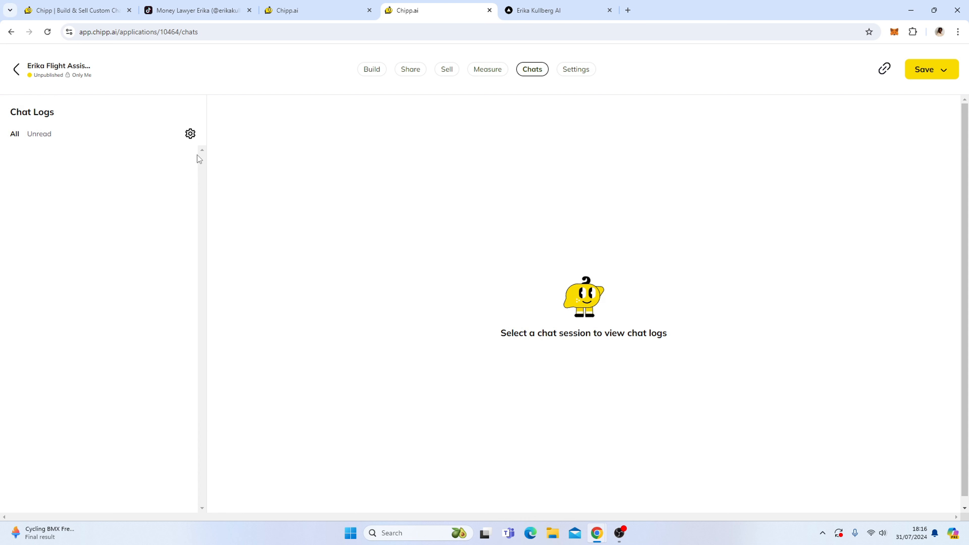
{"action": "left_click", "coordinate": [190, 135]}
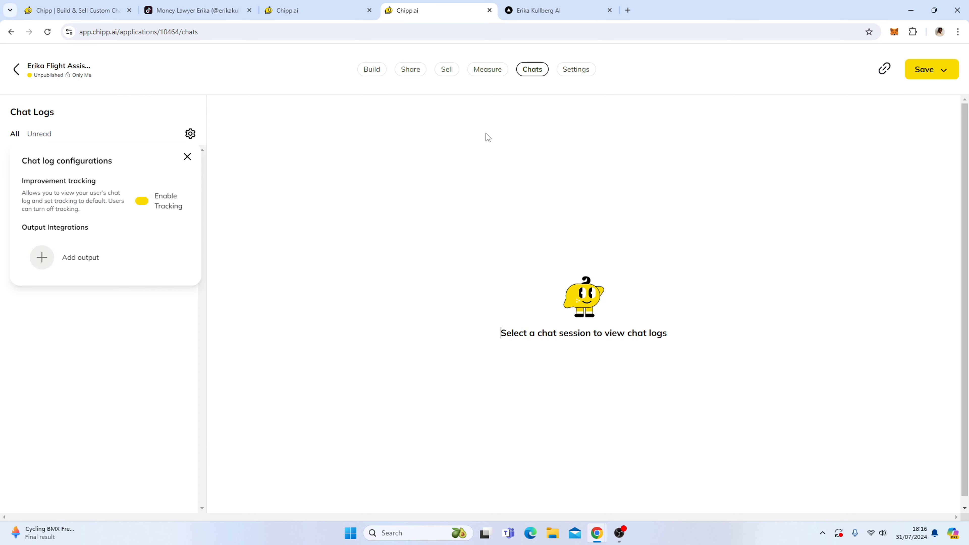
{"action": "left_click", "coordinate": [574, 72]}
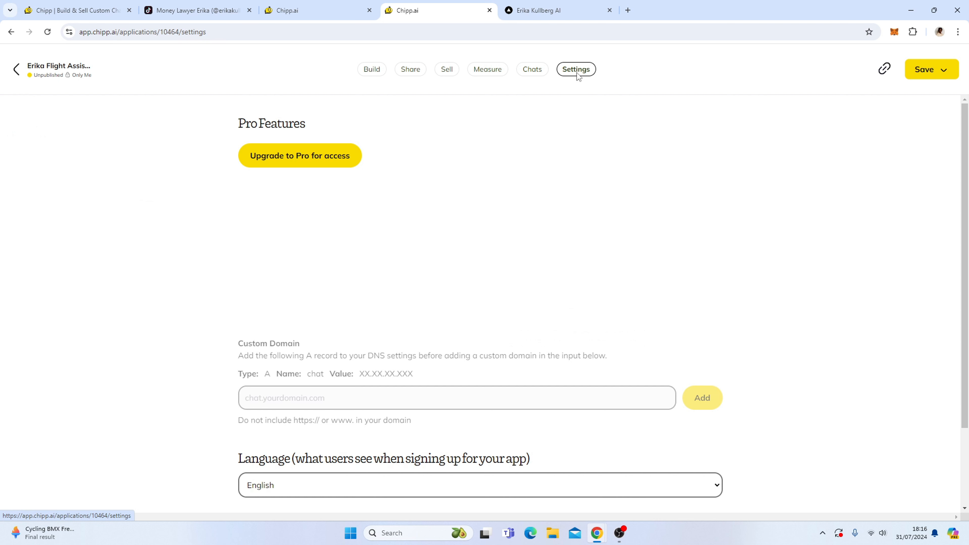
- Review the assistant's custom domain, language and deletion settings, and look at the published Erika Kullberg AI chat and its web address
{"action": "scroll", "coordinate": [174, 204], "scroll_direction": "down", "scroll_amount": 3}
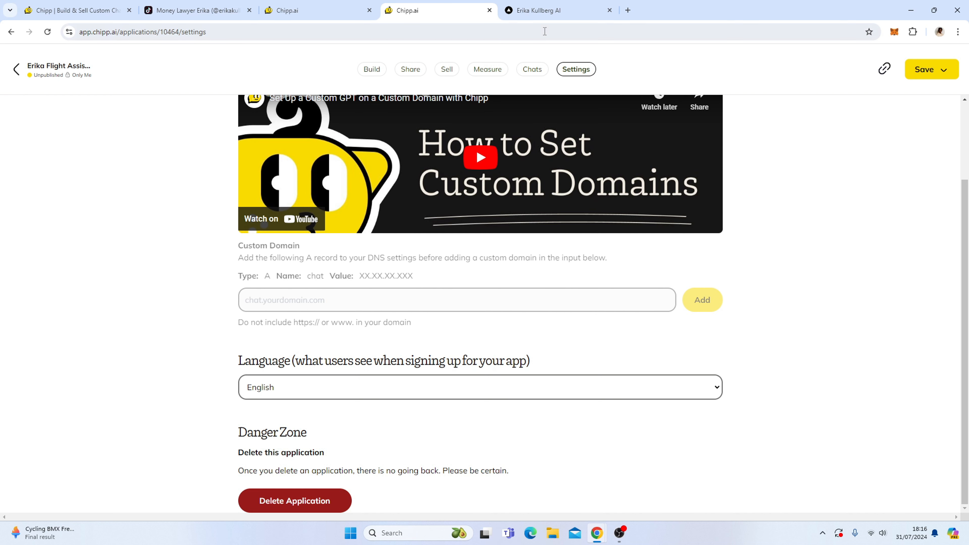
{"action": "left_click", "coordinate": [542, 11]}
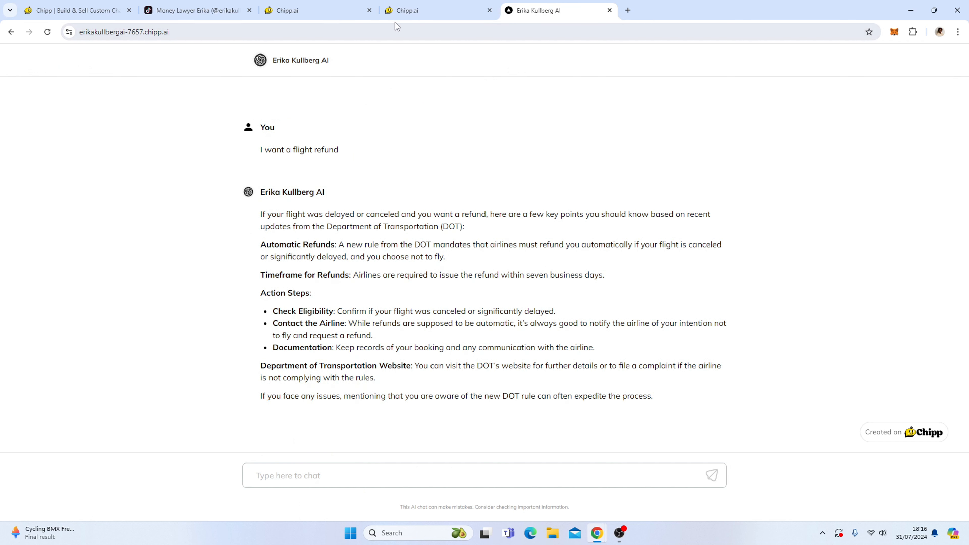
{"action": "left_click", "coordinate": [447, 11]}
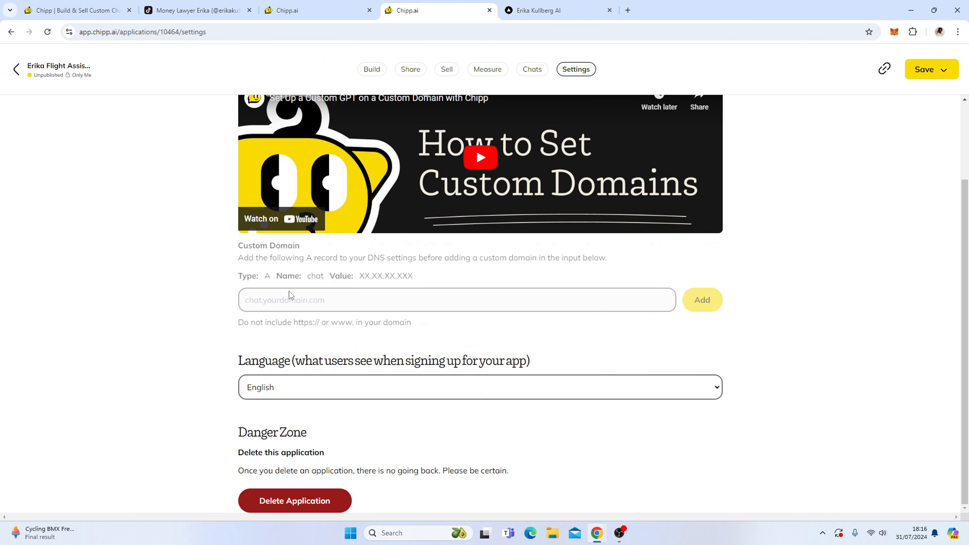
{"action": "scroll", "coordinate": [133, 244], "scroll_direction": "up", "scroll_amount": 3}
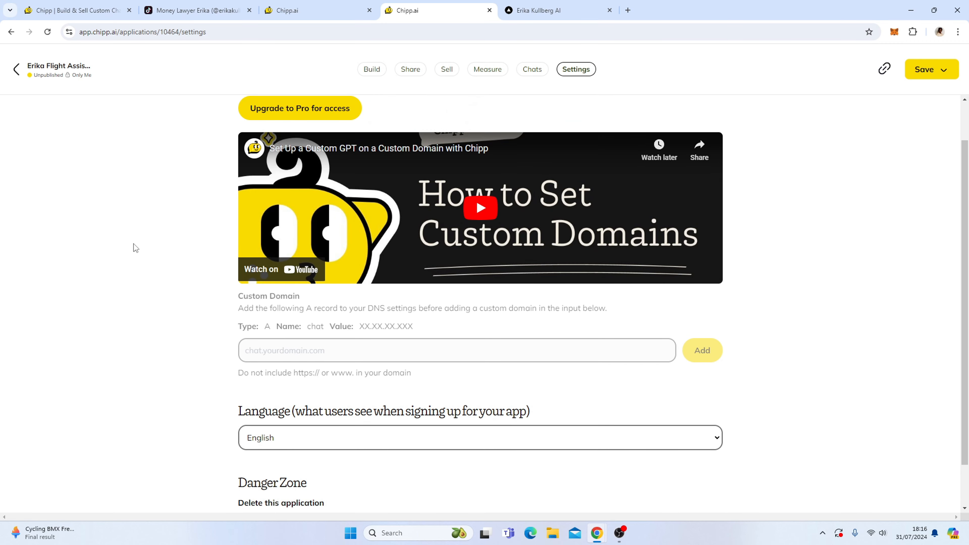
{"action": "scroll", "coordinate": [139, 244], "scroll_direction": "down", "scroll_amount": 3}
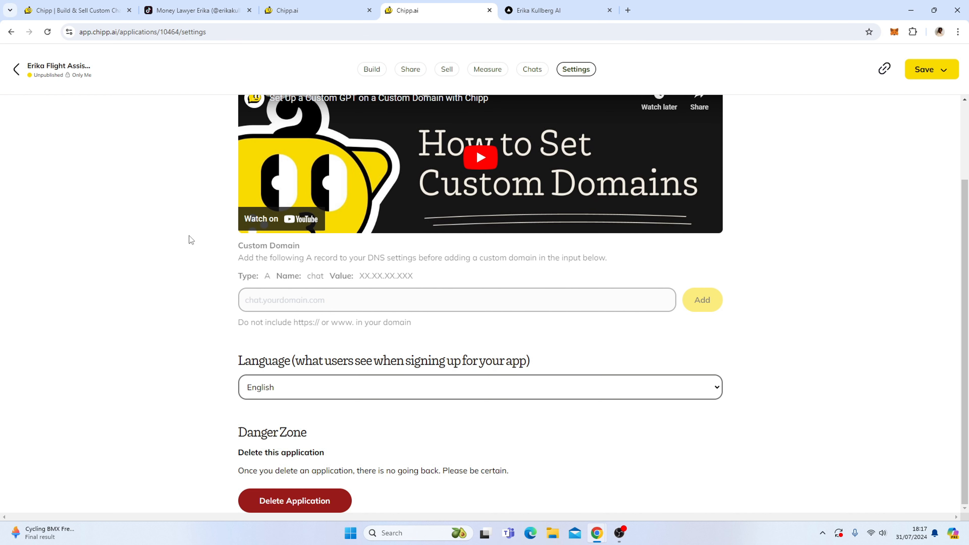
{"action": "scroll", "coordinate": [189, 237], "scroll_direction": "up", "scroll_amount": 3}
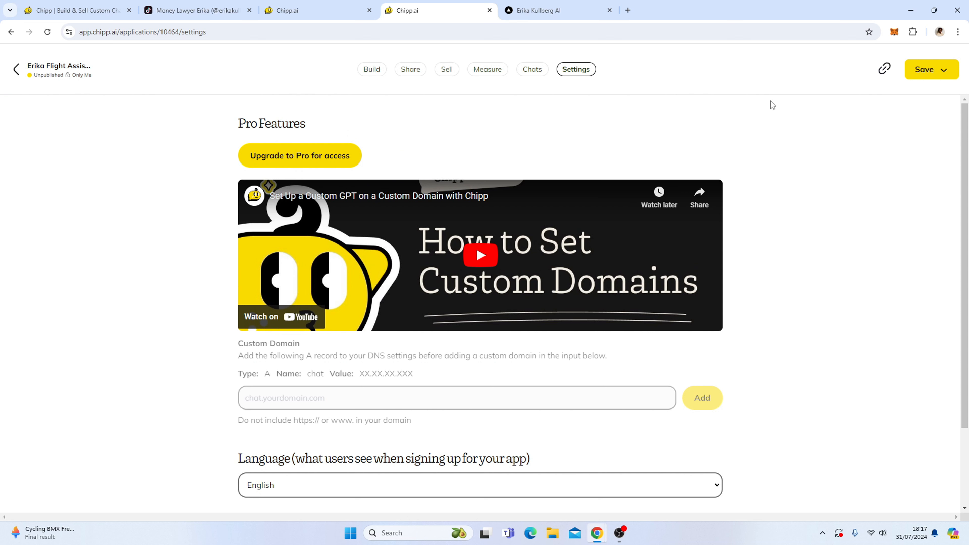
- Publish the assistant to anyone with a link and copy its application URL
{"action": "left_click", "coordinate": [943, 75]}
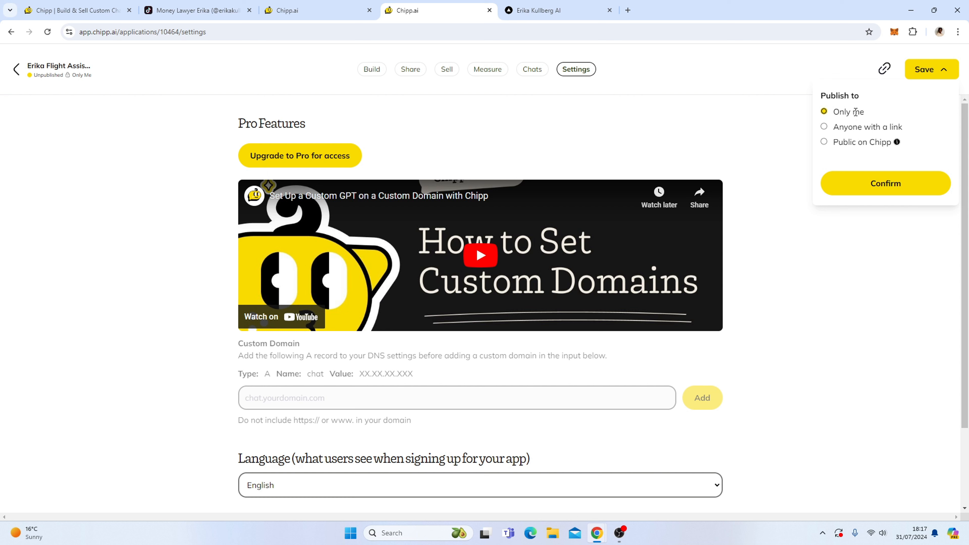
{"action": "left_click", "coordinate": [825, 127]}
{"action": "left_click", "coordinate": [870, 188]}
{"action": "left_click", "coordinate": [885, 69]}
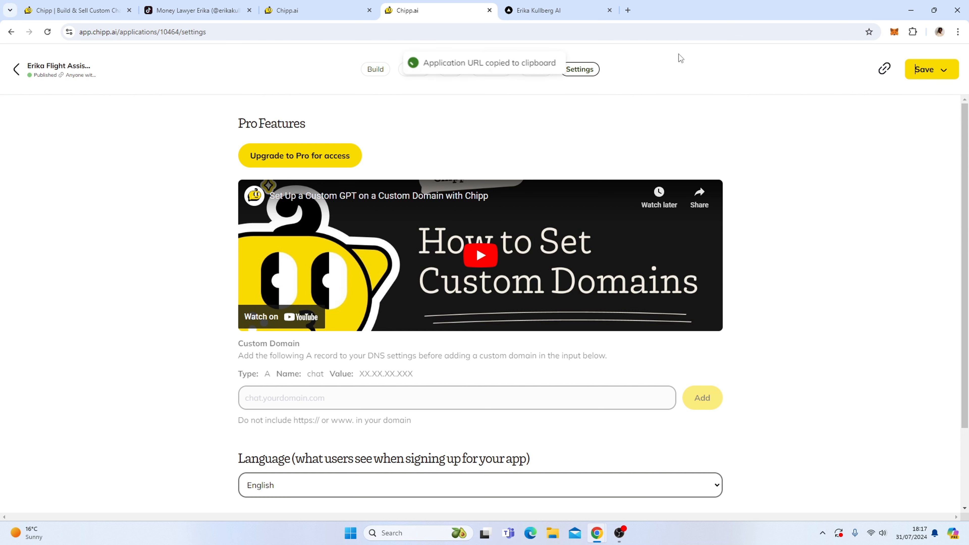
- Open the copied URL in a new browser tab and start a chat with the conversation starter "My flight was cancelled"
{"action": "left_click", "coordinate": [627, 10]}
{"action": "key", "text": "ctrl+v"}
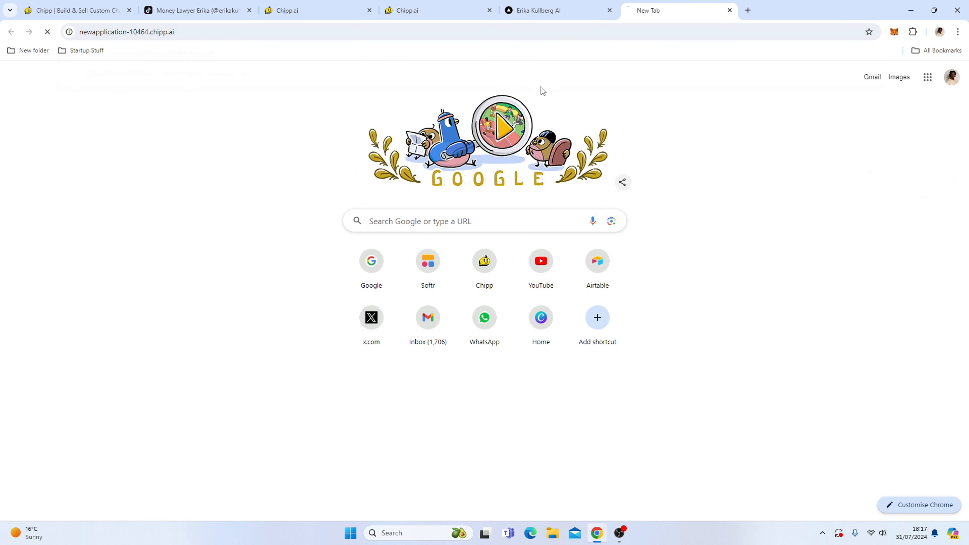
{"action": "key", "text": "Return"}
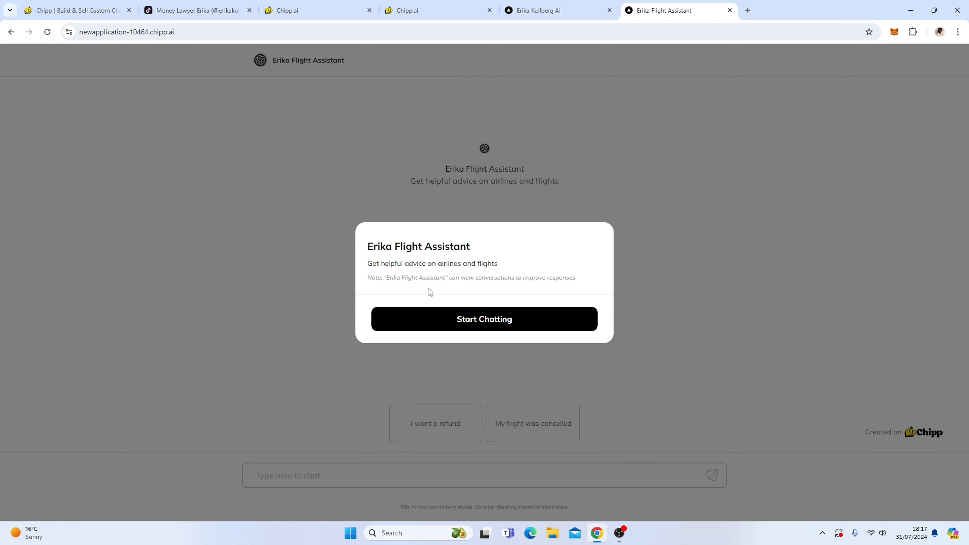
{"action": "left_click", "coordinate": [430, 319]}
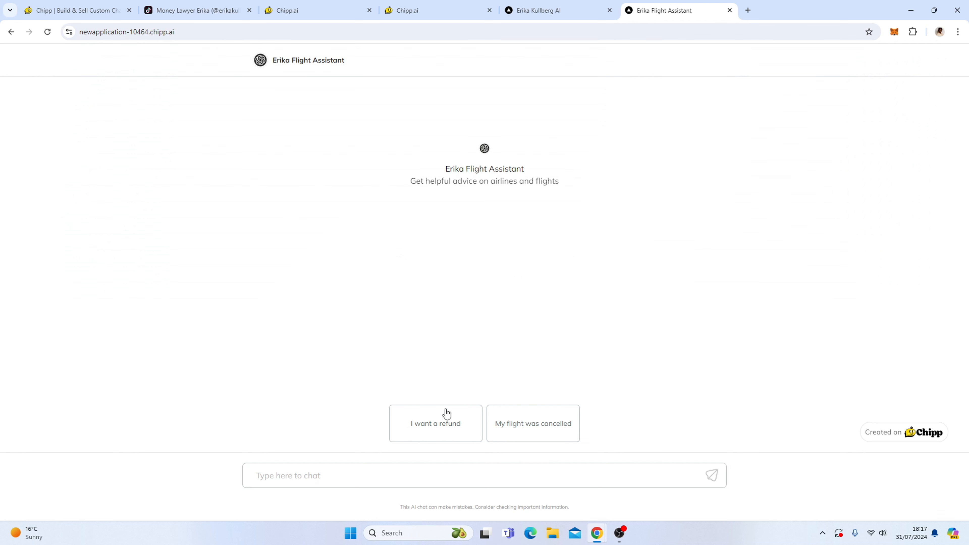
{"action": "left_click", "coordinate": [520, 422]}
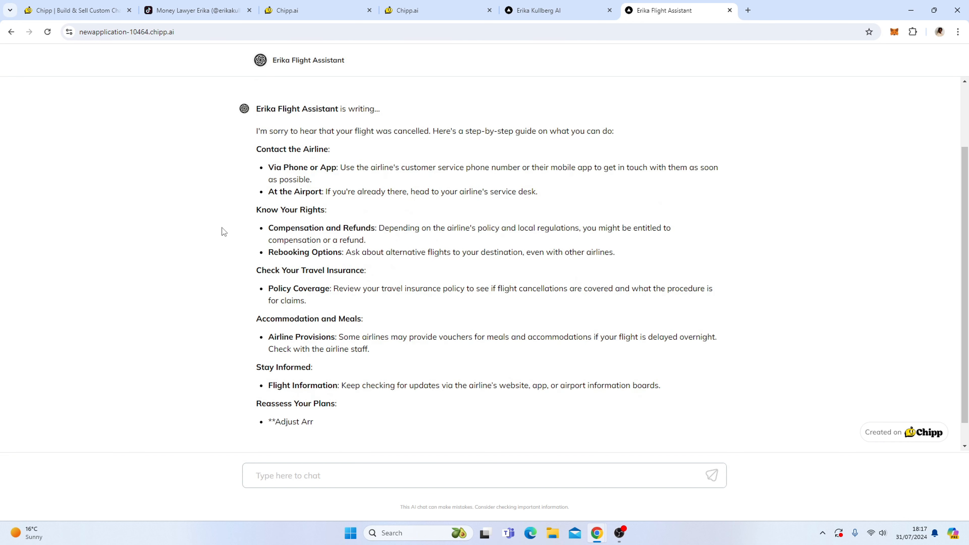
- Read through the published assistant's whole answer about the cancelled flight
{"action": "scroll", "coordinate": [222, 232], "scroll_direction": "up", "scroll_amount": 3}
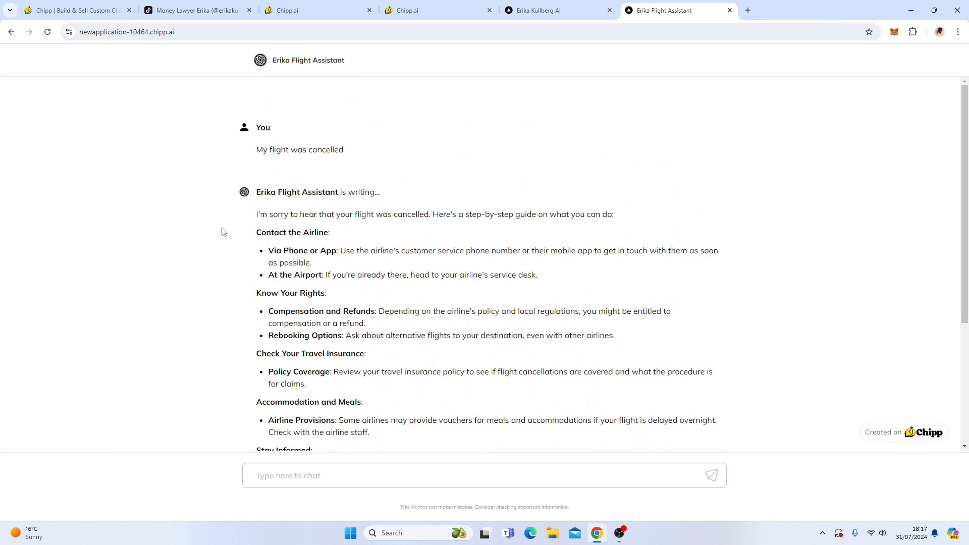
{"action": "scroll", "coordinate": [222, 227], "scroll_direction": "up", "scroll_amount": 2}
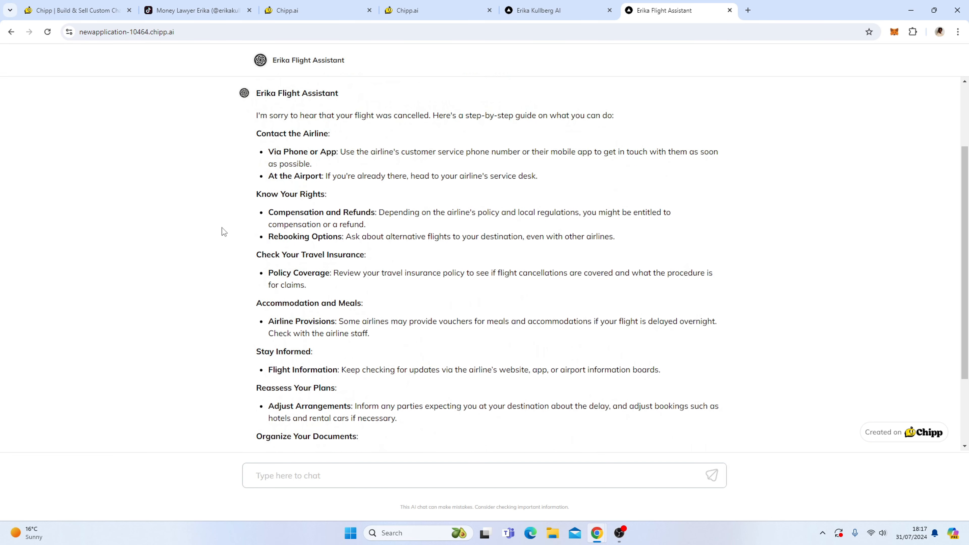
{"action": "scroll", "coordinate": [221, 227], "scroll_direction": "up", "scroll_amount": 2}
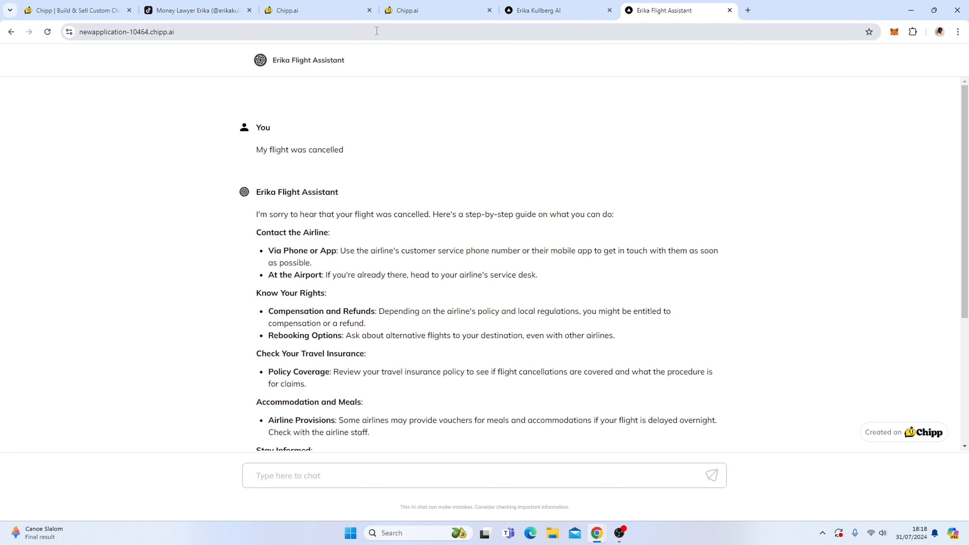
{"action": "mouse_move", "coordinate": [538, 13]}
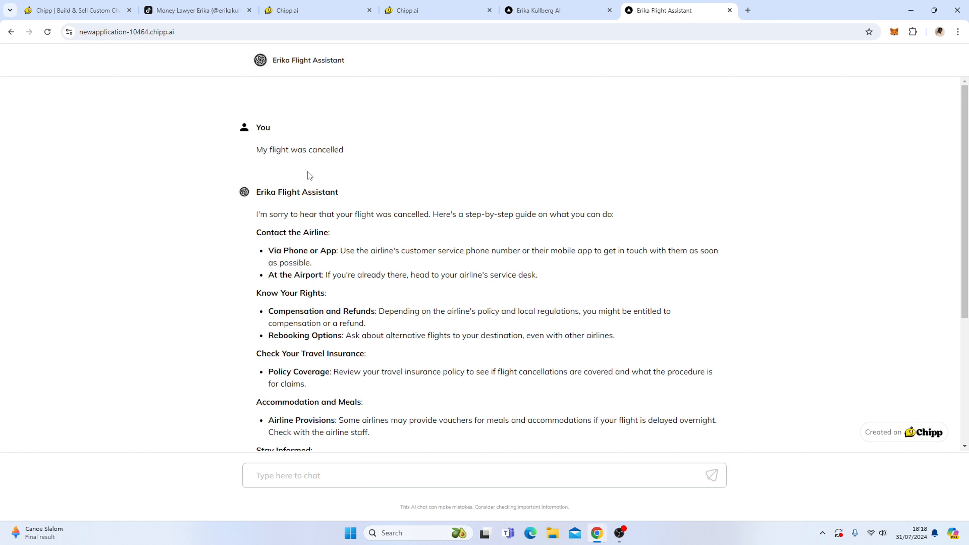
{"action": "scroll", "coordinate": [195, 249], "scroll_direction": "down", "scroll_amount": 2}
{"action": "scroll", "coordinate": [195, 249], "scroll_direction": "down", "scroll_amount": 3}
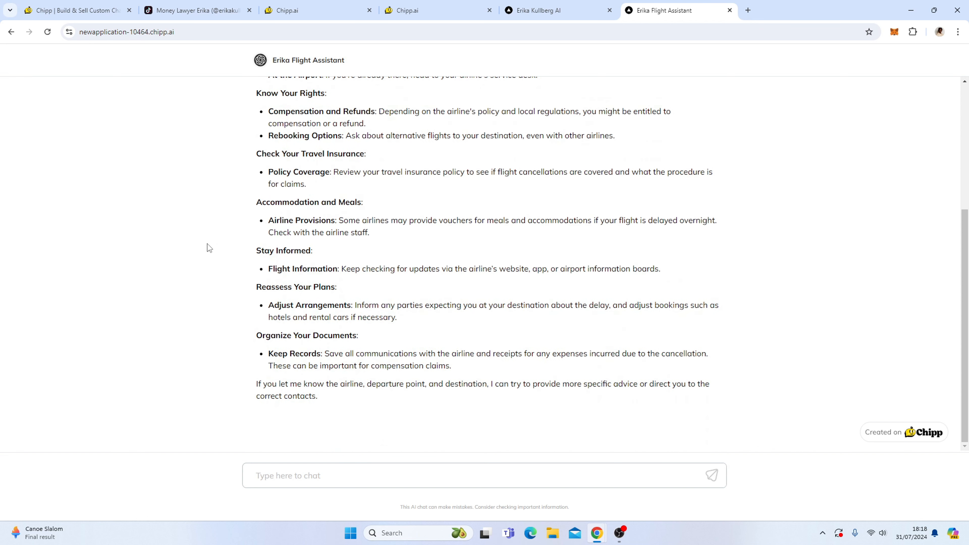
{"action": "scroll", "coordinate": [208, 244], "scroll_direction": "up", "scroll_amount": 5}
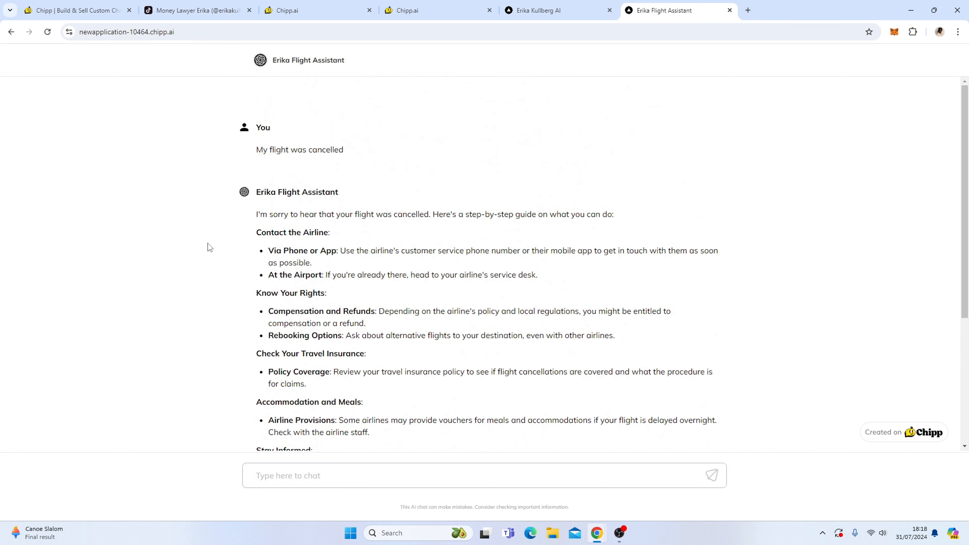
{"action": "scroll", "coordinate": [201, 298], "scroll_direction": "down", "scroll_amount": 5}
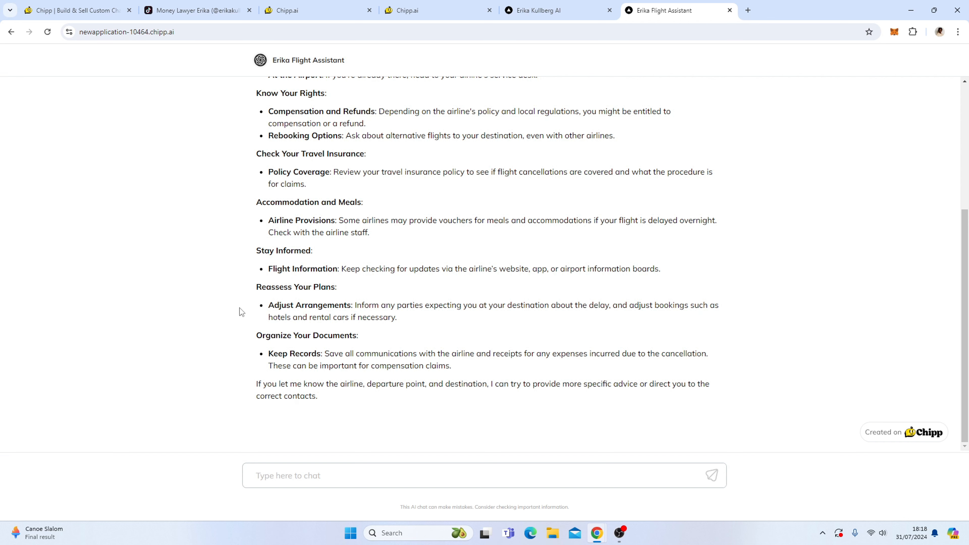
{"action": "scroll", "coordinate": [240, 308], "scroll_direction": "up", "scroll_amount": 5}
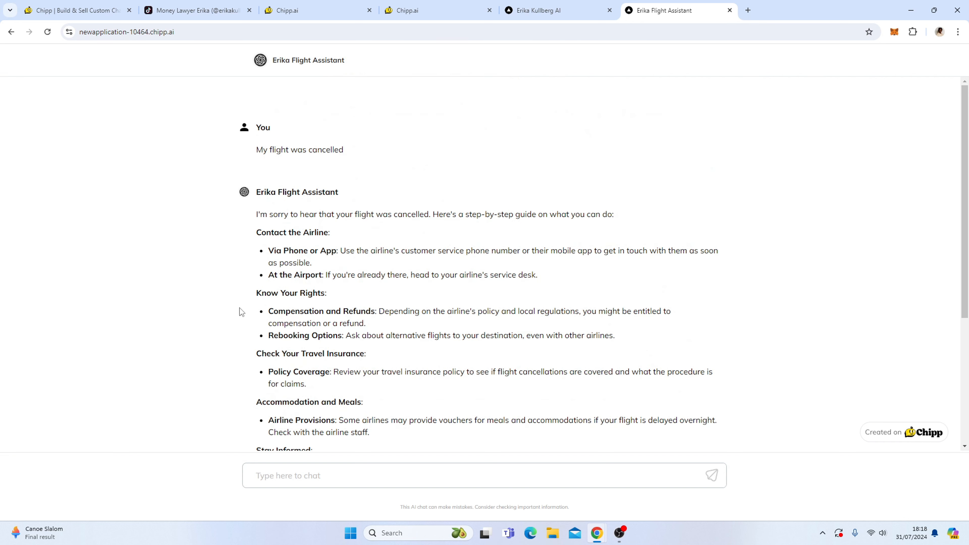